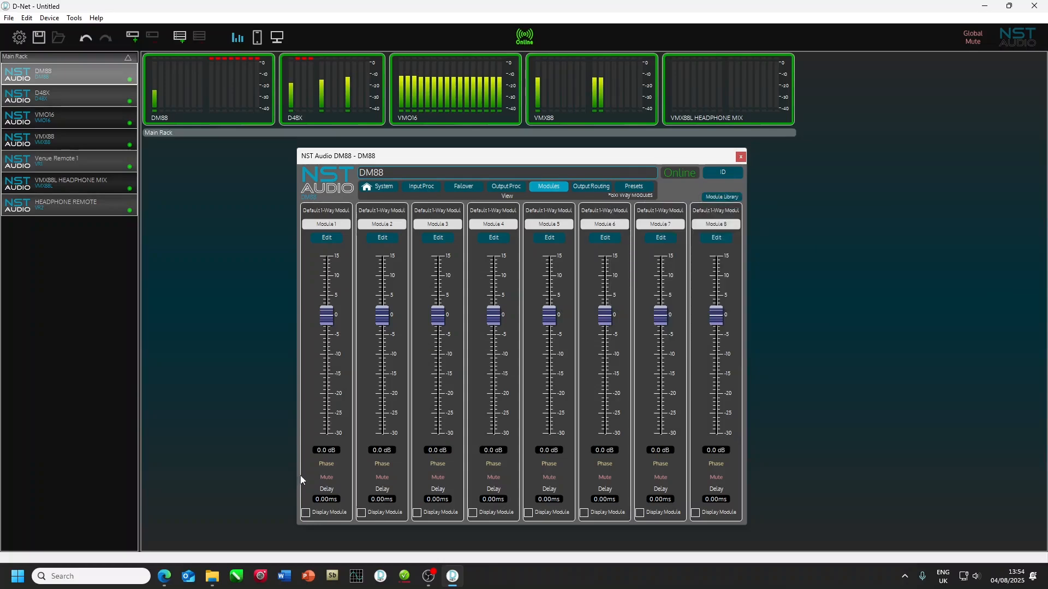
Step: Create a folder named DM88 User Modules in the computer's Documents folder
{"action": "left_click", "coordinate": [213, 578]}
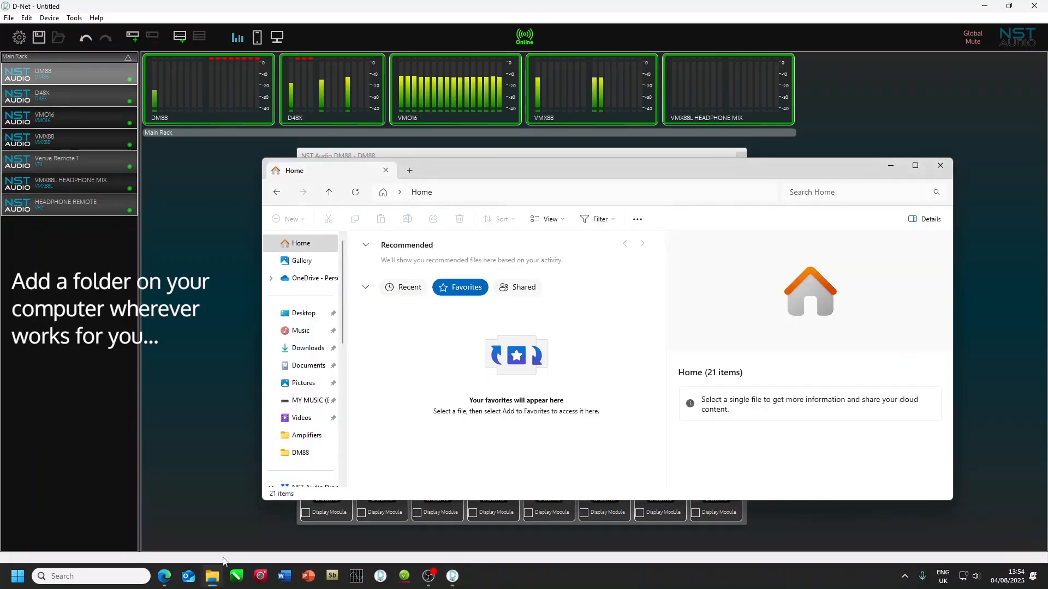
{"action": "left_click", "coordinate": [308, 366]}
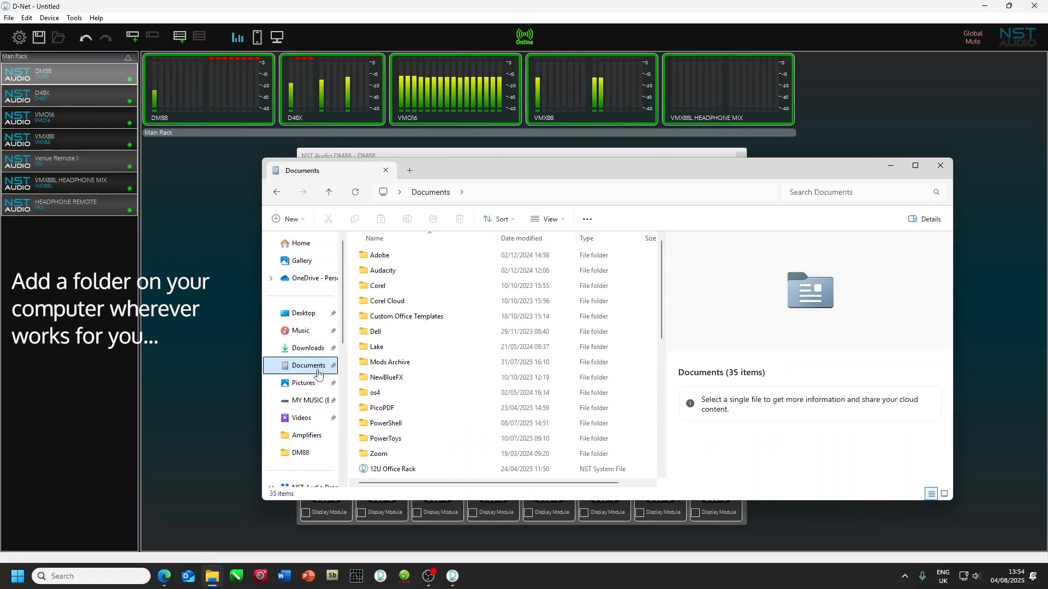
{"action": "left_click", "coordinate": [287, 219]}
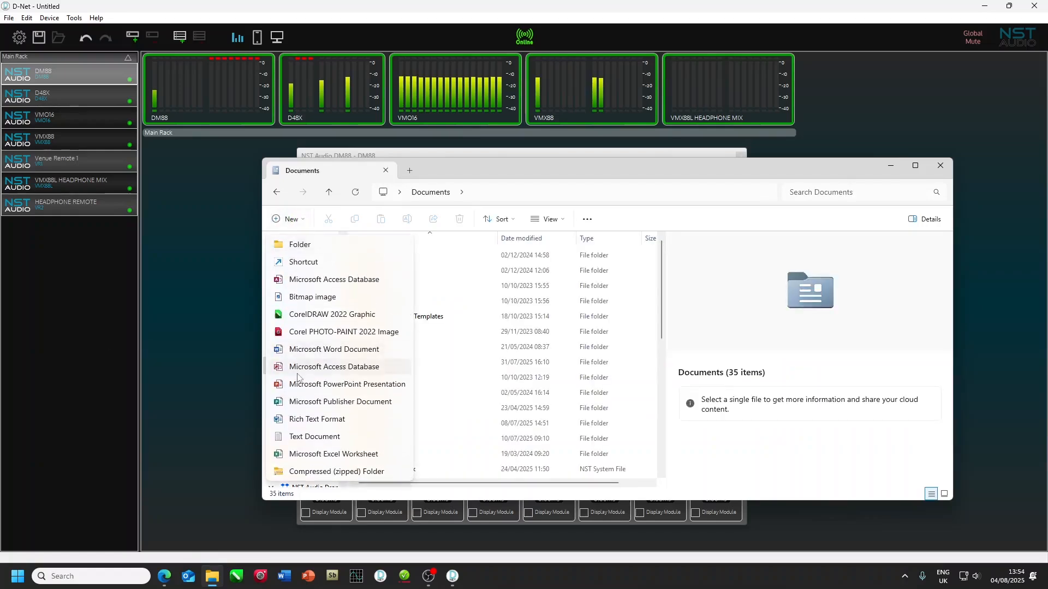
{"action": "left_click", "coordinate": [327, 245]}
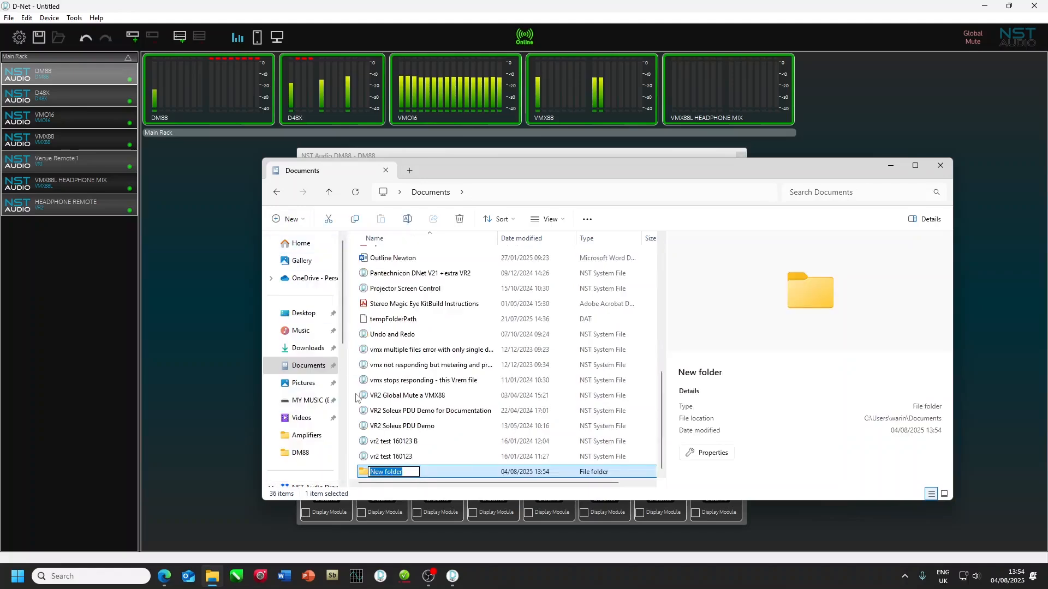
{"action": "type", "text": "DM88 User Modu;e"}
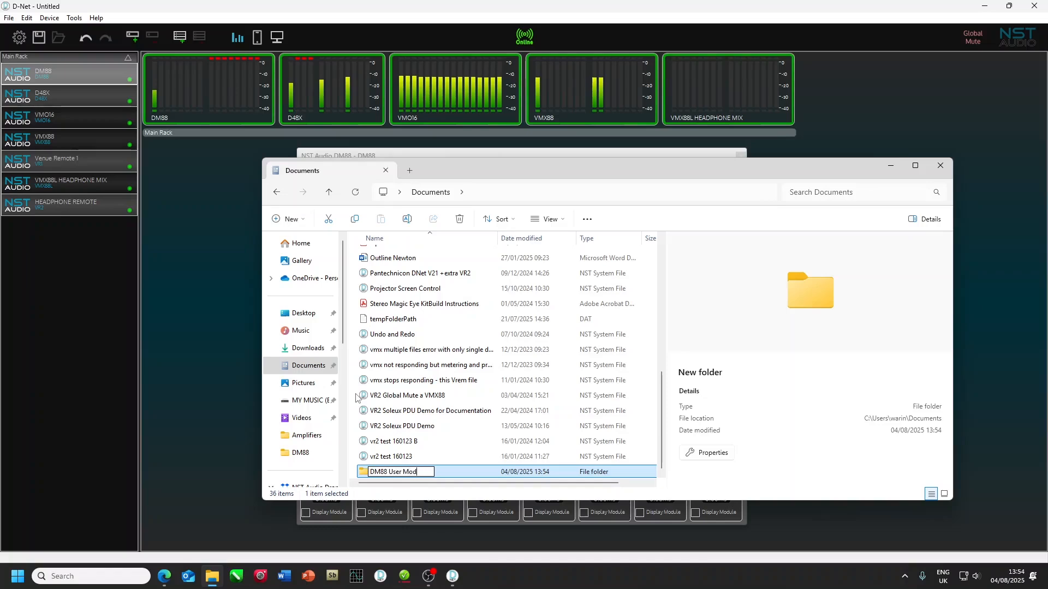
{"action": "type", "text": "s"}
{"action": "key", "text": "BackSpace"}
{"action": "key", "text": "BackSpace"}
{"action": "key", "text": "BackSpace"}
{"action": "type", "text": "les"}
{"action": "key", "text": "Return"}
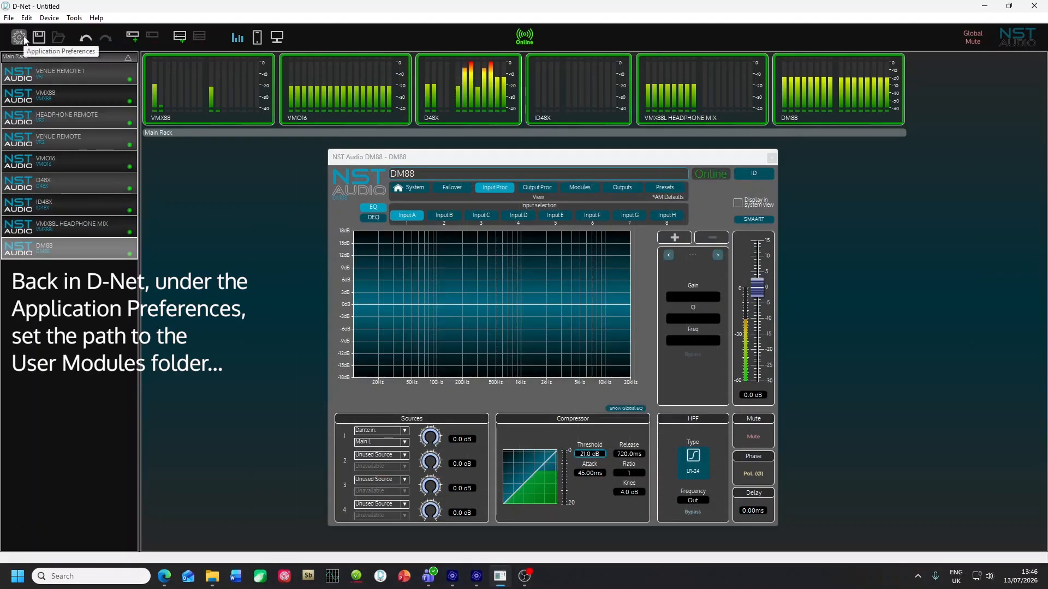
Step: Set the user modules directory in D-Net's application preferences to the DM88 User Modules folder in Documents
{"action": "left_click", "coordinate": [23, 38]}
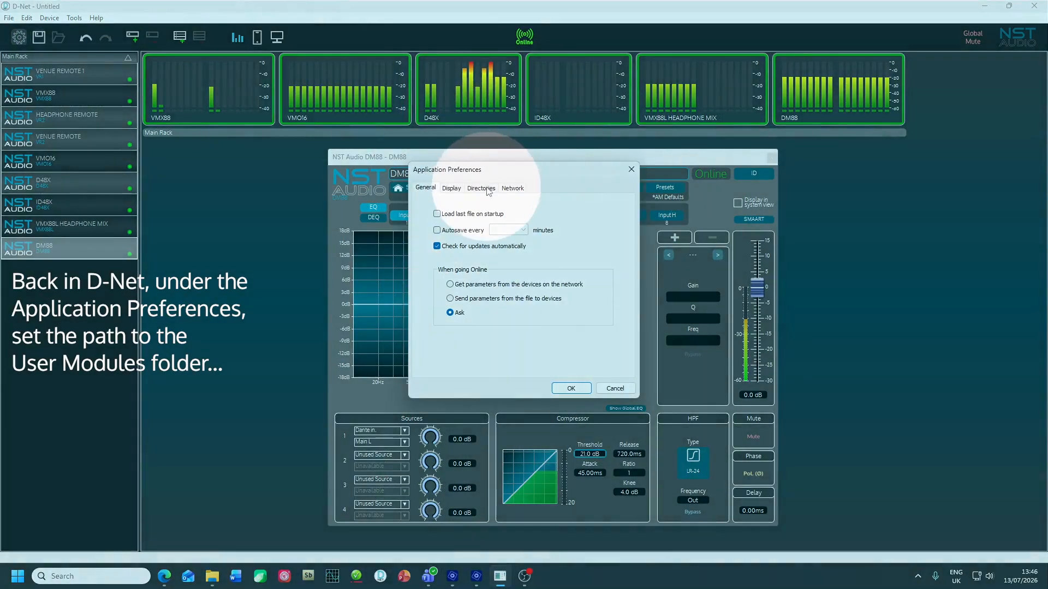
{"action": "left_click", "coordinate": [487, 189]}
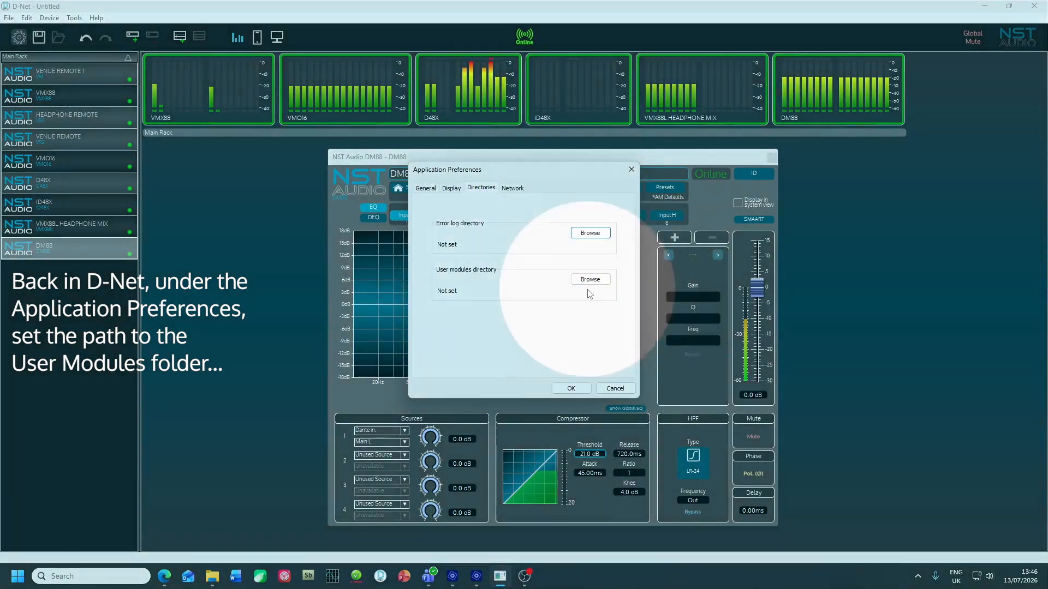
{"action": "left_click", "coordinate": [591, 280]}
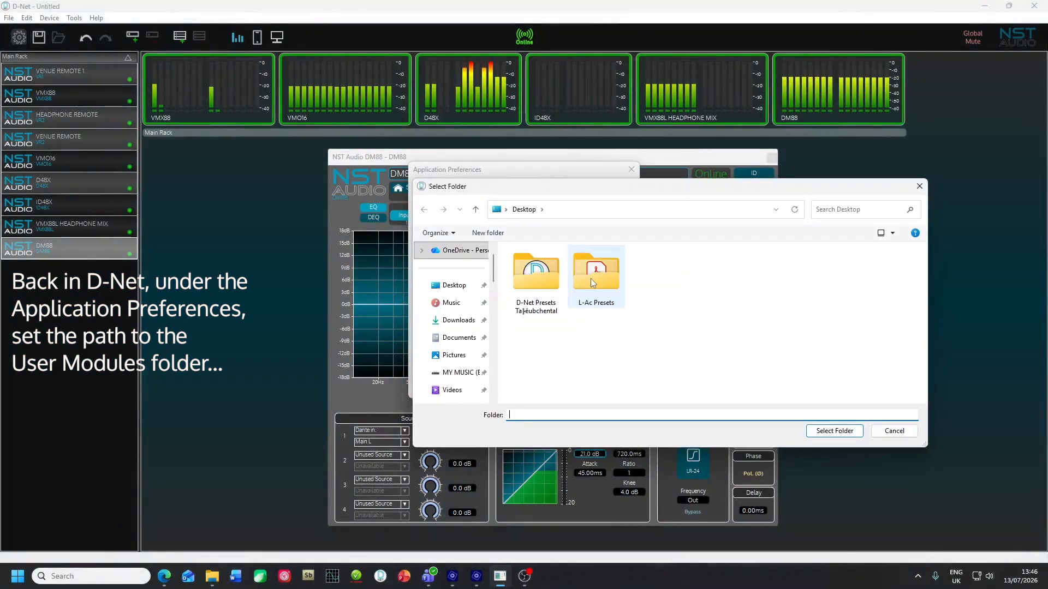
{"action": "left_click", "coordinate": [468, 339]}
{"action": "left_click", "coordinate": [552, 281]}
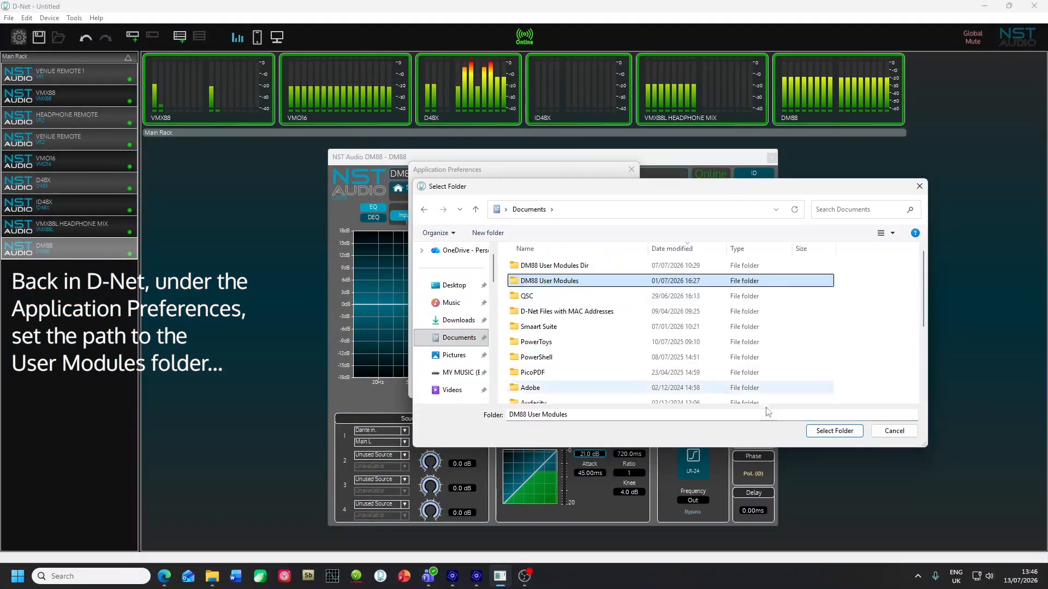
{"action": "left_click", "coordinate": [834, 430]}
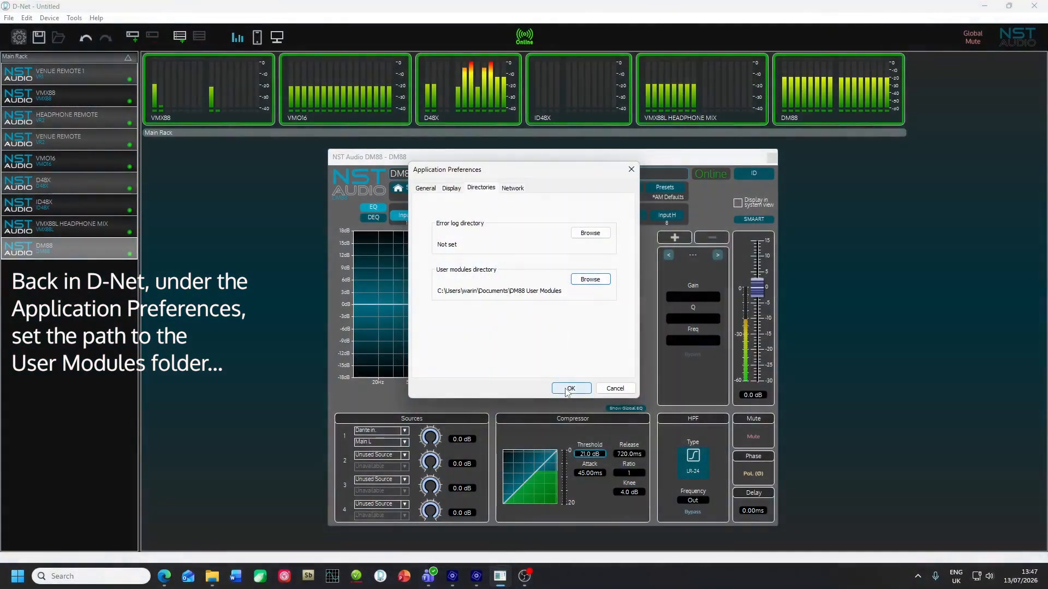
{"action": "left_click", "coordinate": [568, 388]}
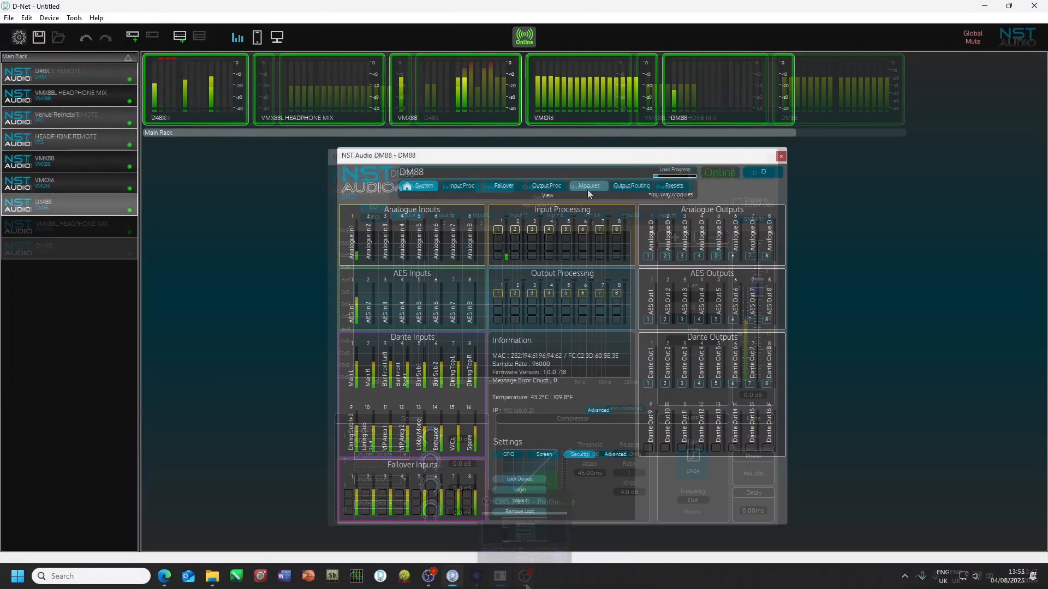
Step: Look up the User Modules folder under User Library in the DM88's module library
{"action": "left_click", "coordinate": [588, 188]}
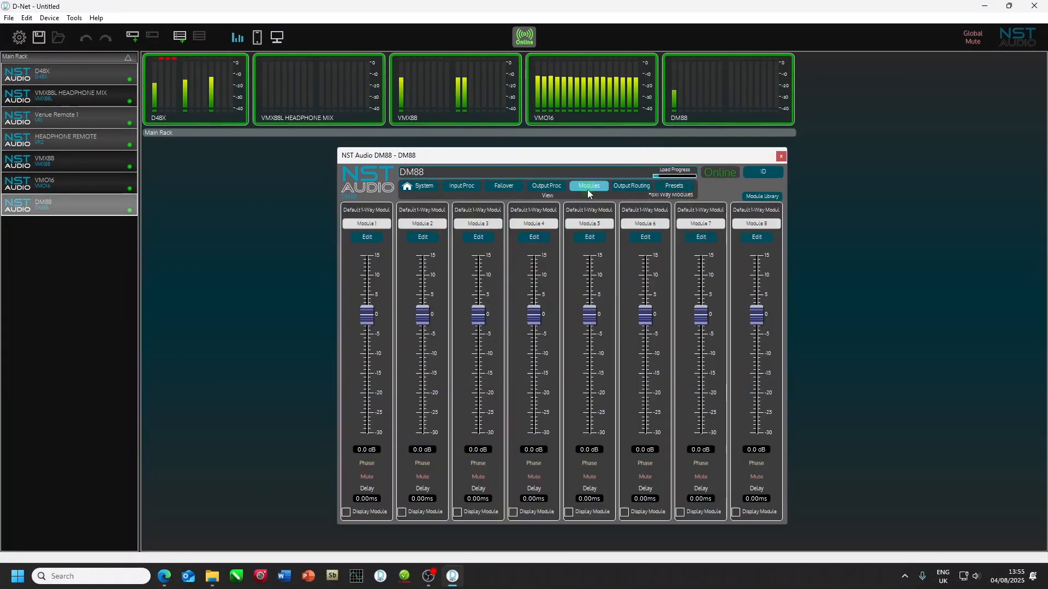
{"action": "left_click", "coordinate": [763, 195]}
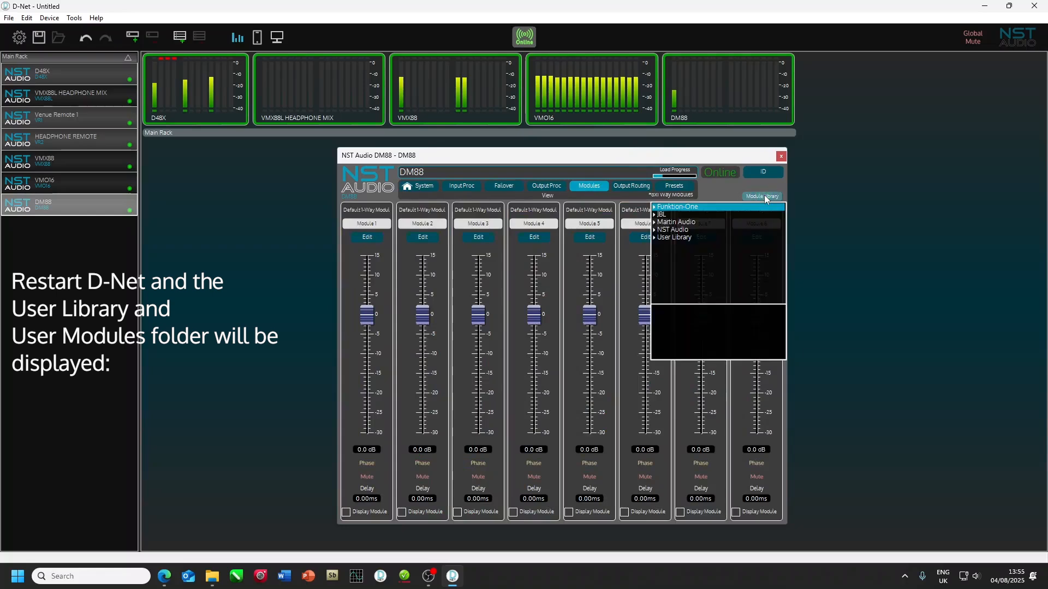
{"action": "left_click", "coordinate": [676, 241]}
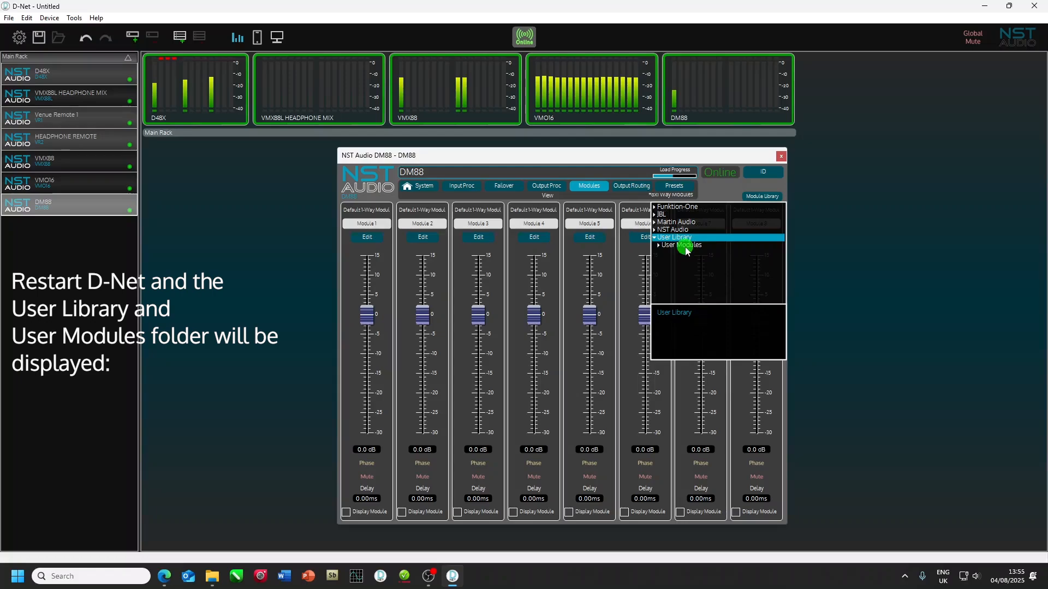
{"action": "left_click", "coordinate": [686, 250]}
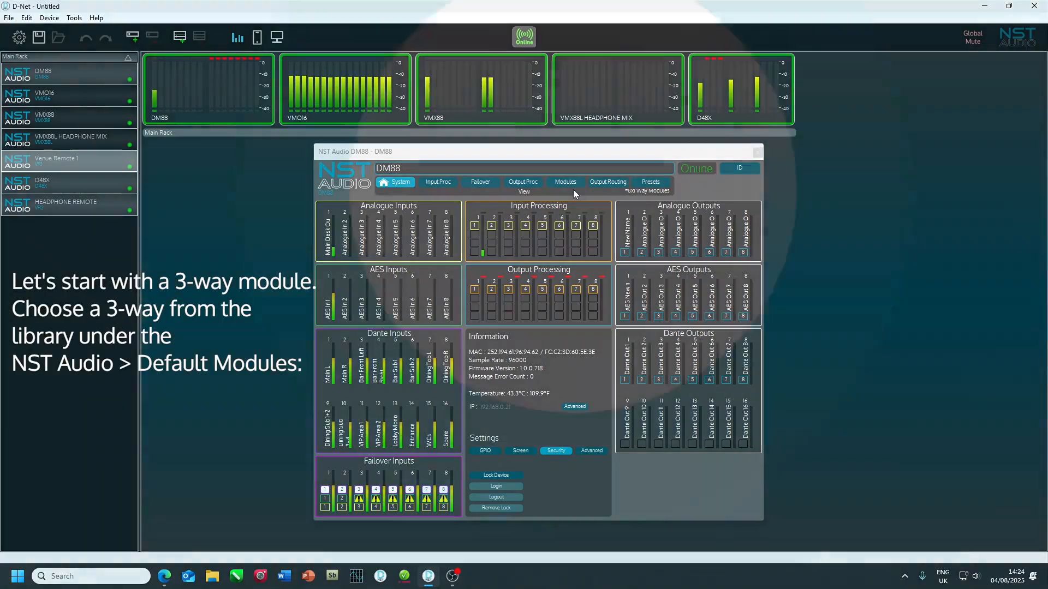
Step: Choose the NST 3-Way Module from the NST Audio default modules in the DM88's module library for loading
{"action": "left_click", "coordinate": [573, 184]}
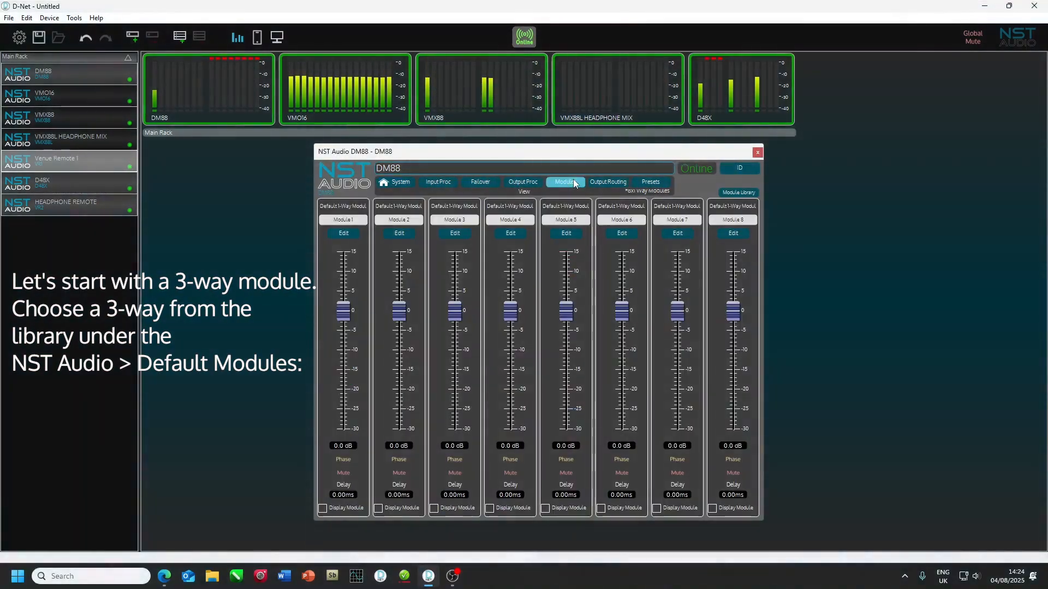
{"action": "left_click", "coordinate": [745, 193]}
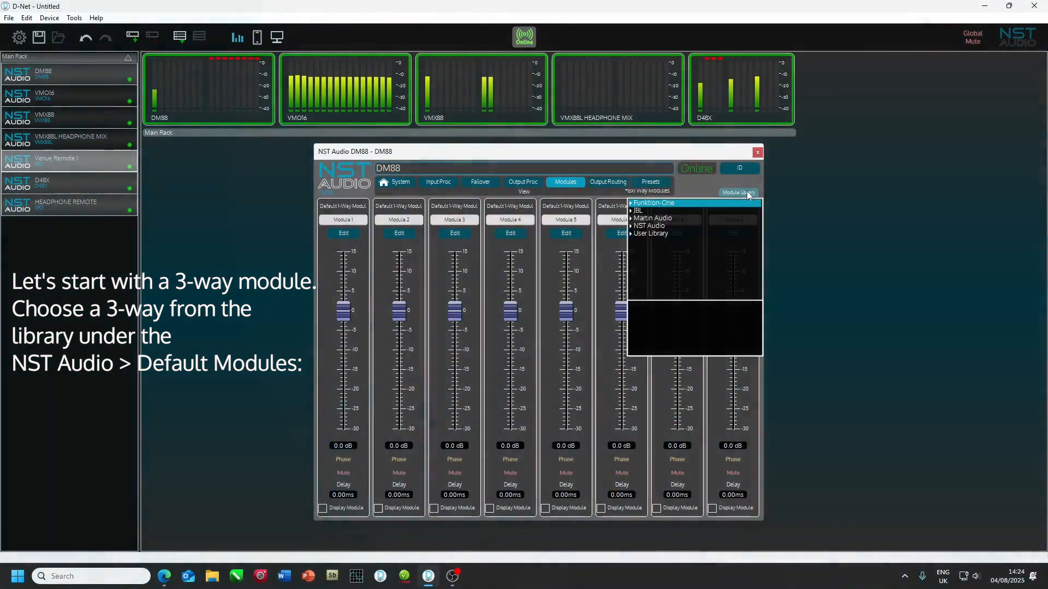
{"action": "left_click", "coordinate": [657, 226]}
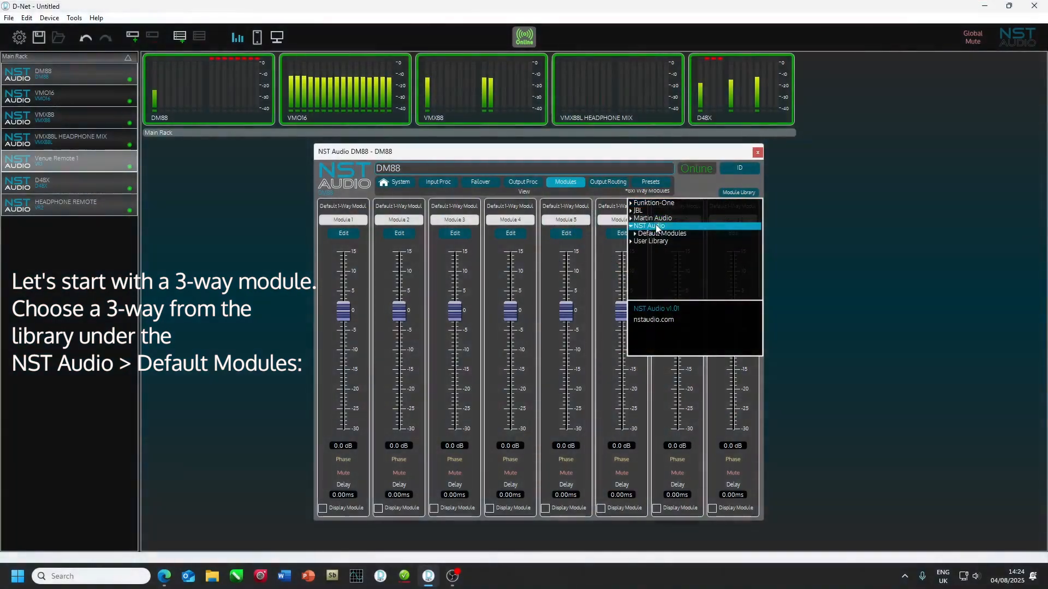
{"action": "left_click", "coordinate": [643, 235]}
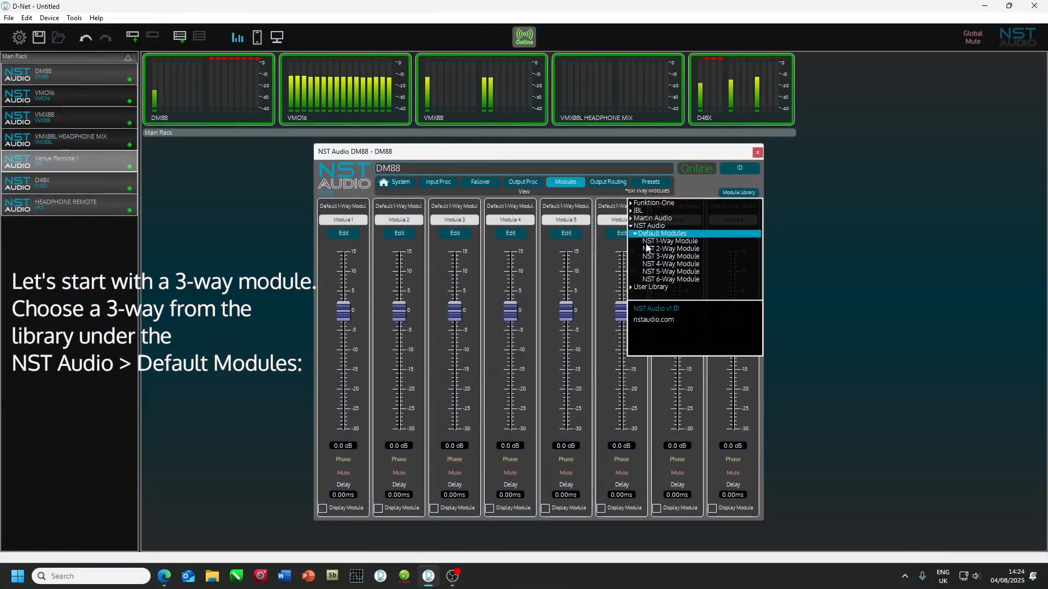
{"action": "left_click", "coordinate": [657, 258]}
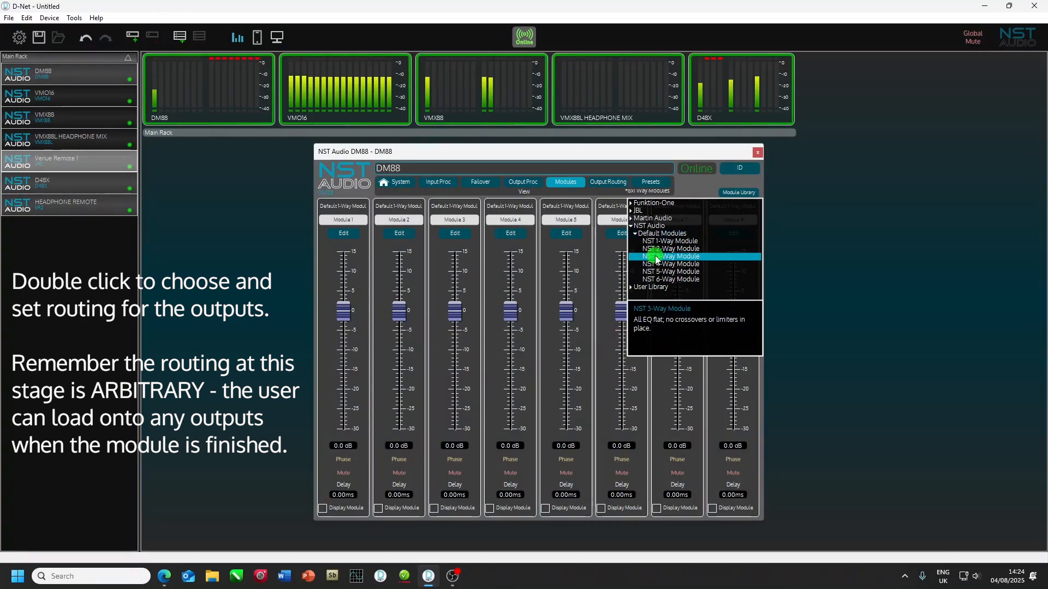
{"action": "double_click", "coordinate": [657, 259]}
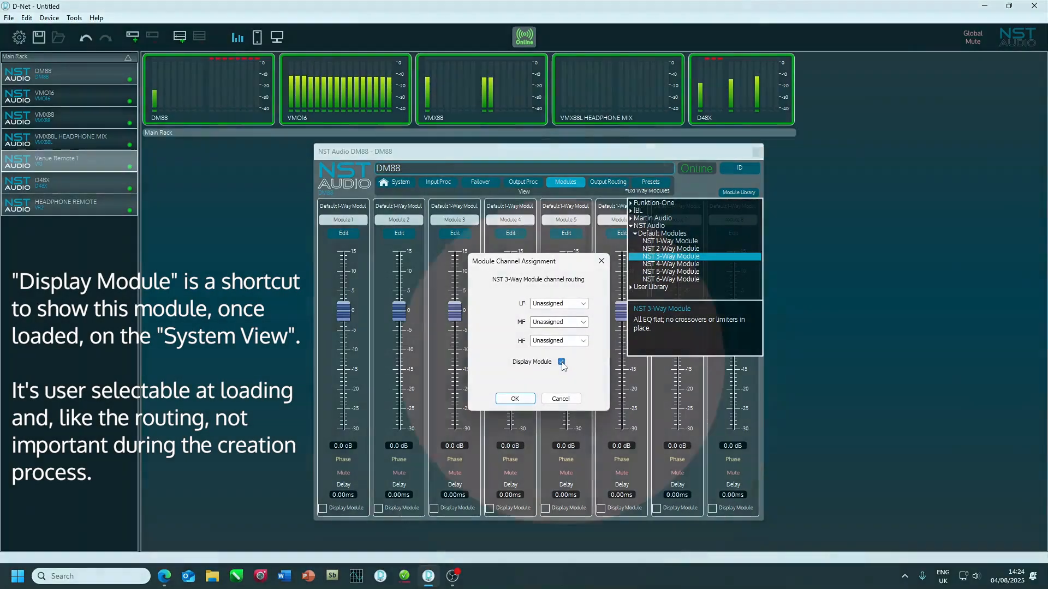
Step: Load the 3-way module with LF, MF and HF on Channels 01, 02 and 03 and Display Module enabled, replacing the modules there
{"action": "left_click", "coordinate": [562, 363]}
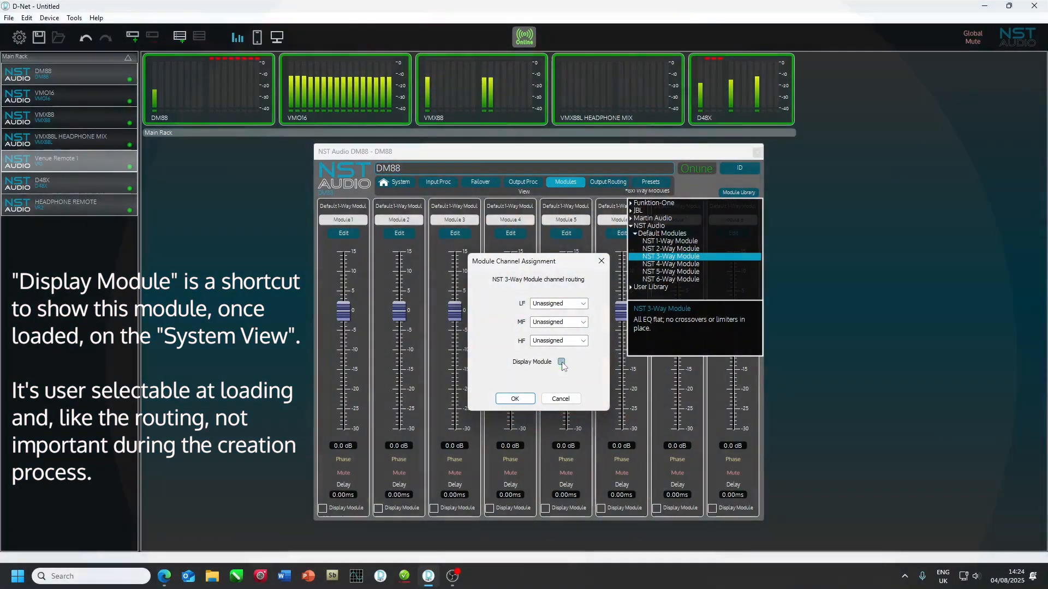
{"action": "left_click", "coordinate": [562, 362]}
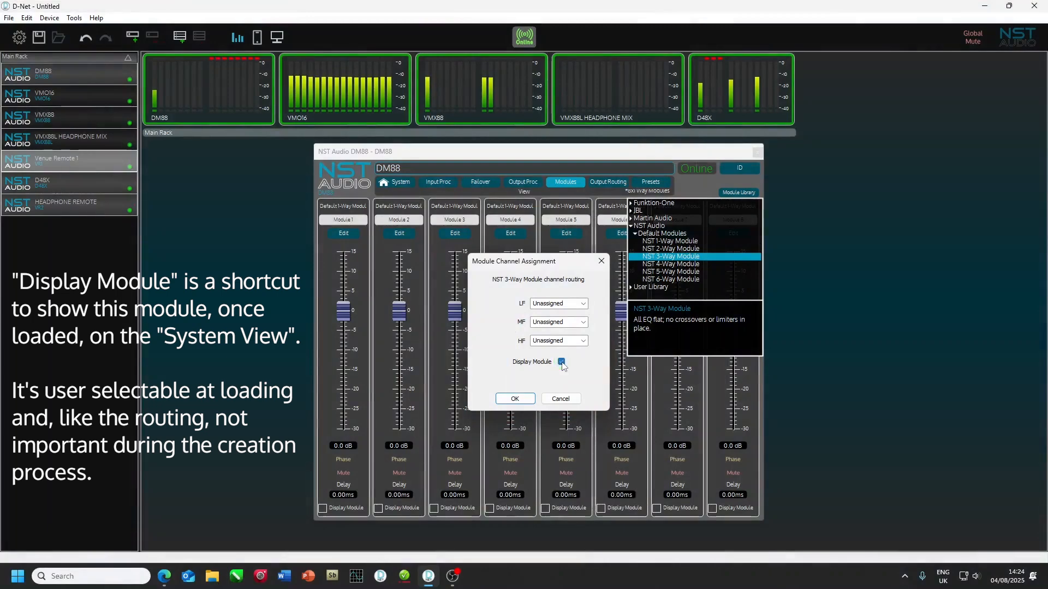
{"action": "left_click", "coordinate": [583, 303]}
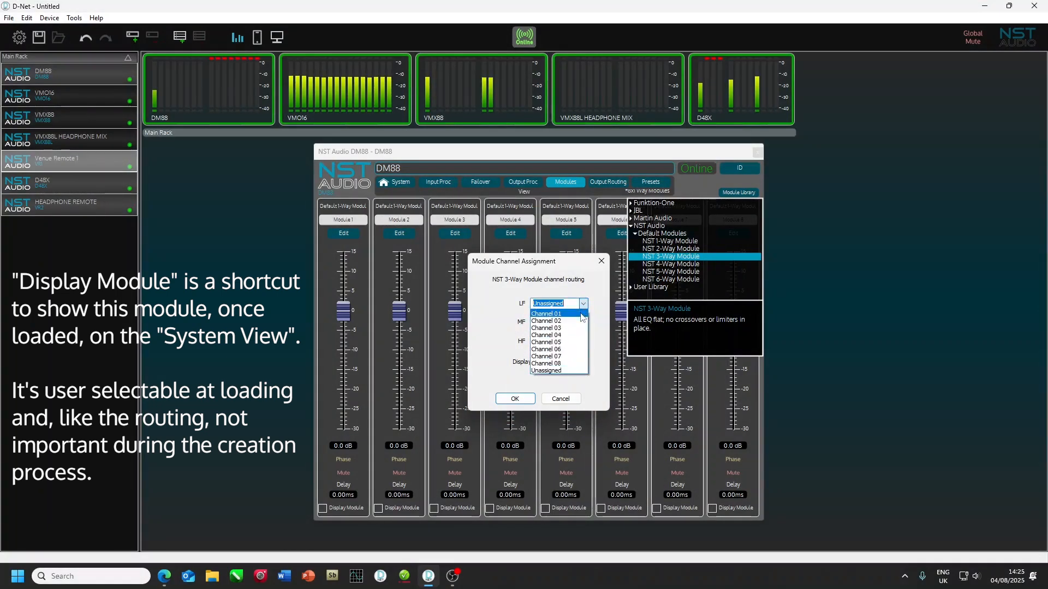
{"action": "left_click", "coordinate": [582, 314]}
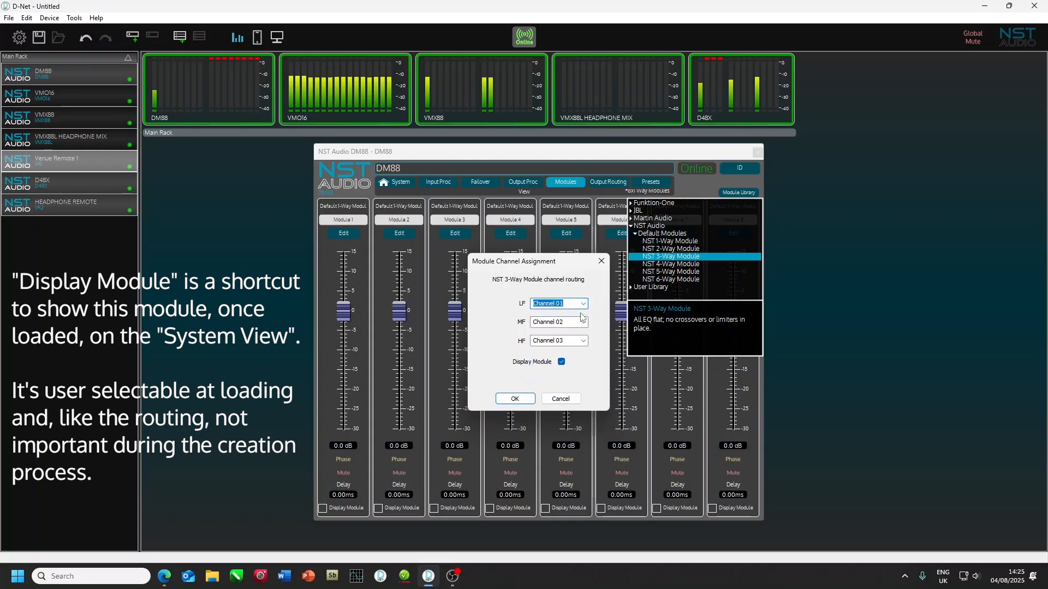
{"action": "left_click", "coordinate": [516, 399]}
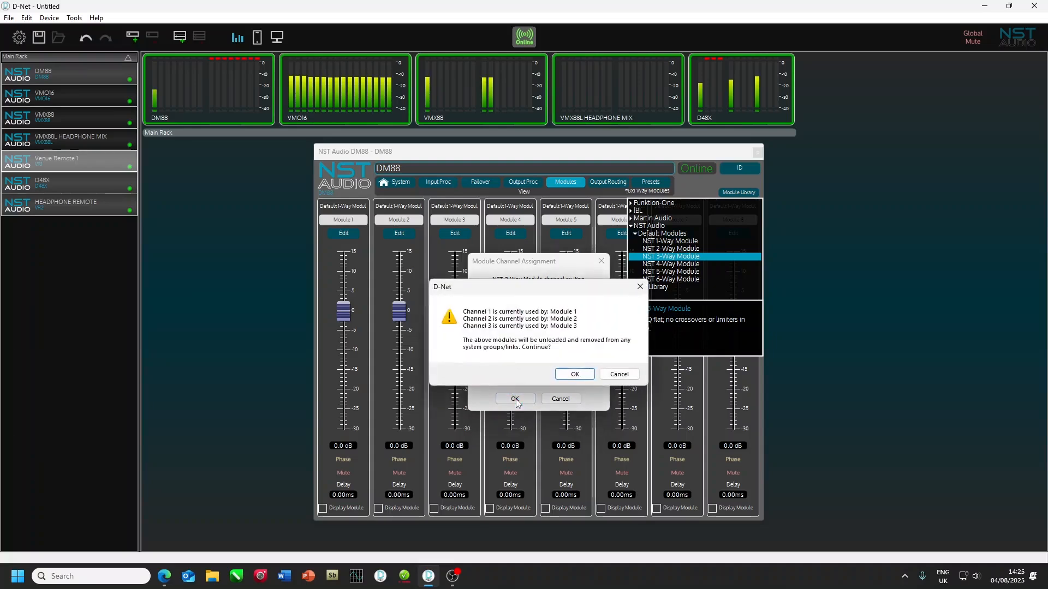
{"action": "left_click", "coordinate": [575, 375]}
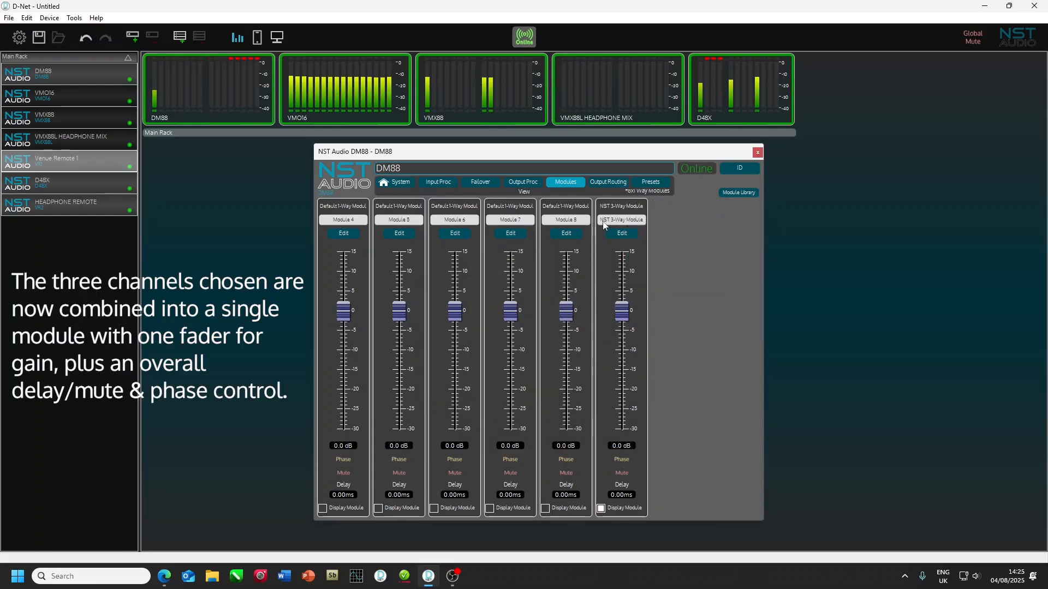
Step: Open the NST 3-Way Module for editing in output processing with its LF channel selected
{"action": "left_click", "coordinate": [628, 236]}
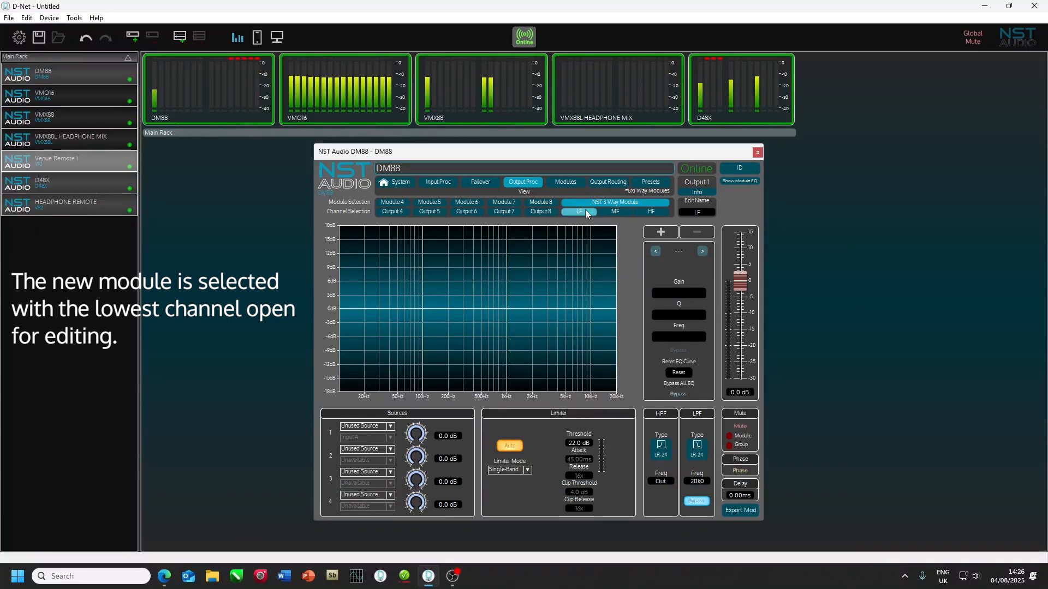
{"action": "left_click", "coordinate": [614, 211]}
{"action": "left_click", "coordinate": [592, 203]}
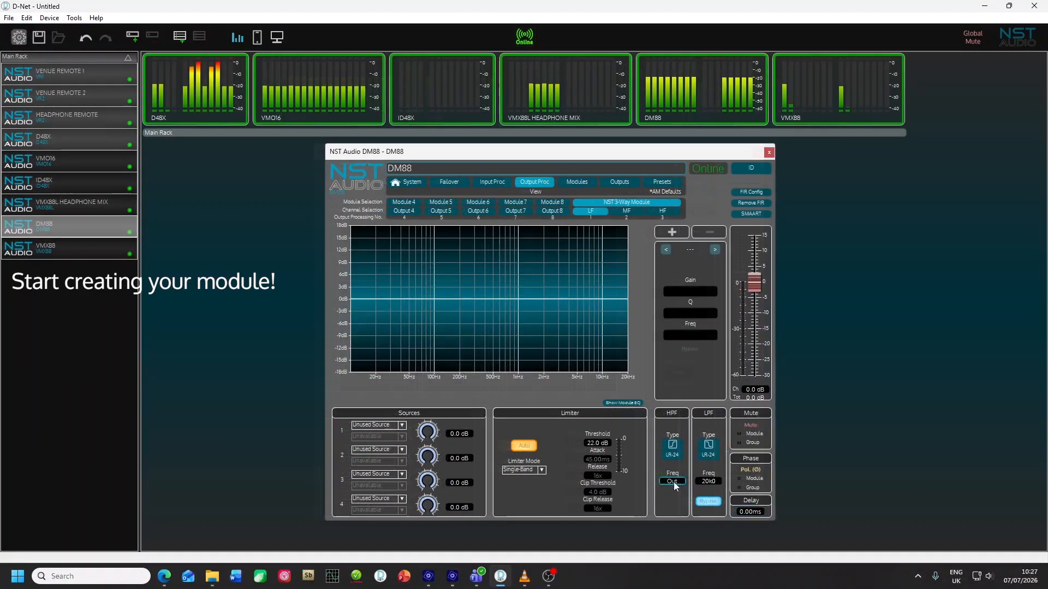
Step: Set the LF channel's high-pass filter to 19.8 Hz, its active low-pass filter to 364 Hz and its limiter threshold to 8.0 dB
{"action": "scroll", "coordinate": [676, 482], "scroll_direction": "up", "scroll_amount": 3}
{"action": "scroll", "coordinate": [676, 483], "scroll_direction": "up", "scroll_amount": 1}
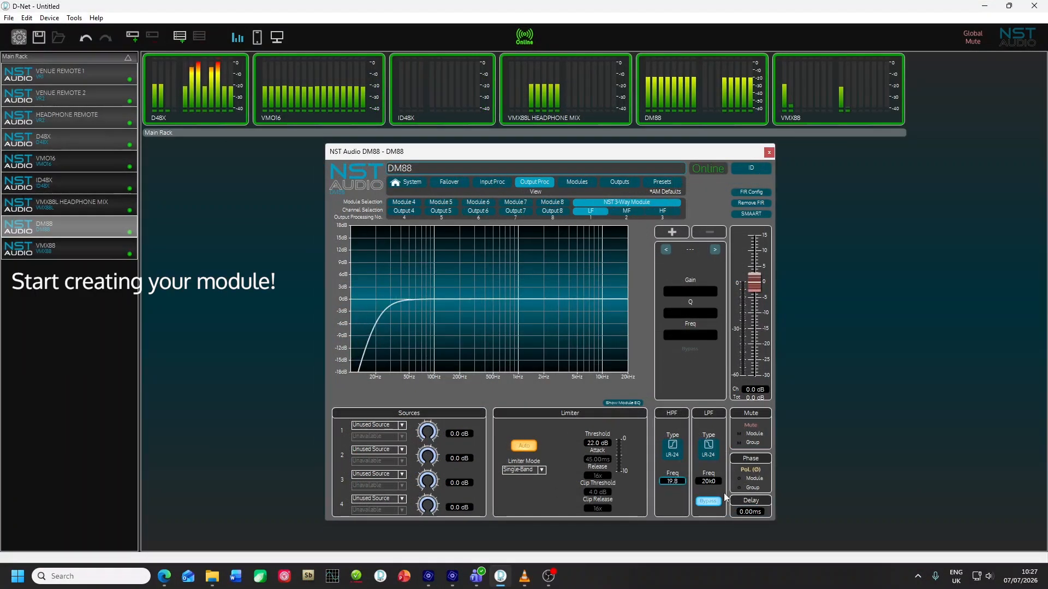
{"action": "left_click", "coordinate": [714, 510]}
{"action": "left_click_drag", "start_coordinate": [710, 480], "coordinate": [714, 513]}
{"action": "left_click_drag", "start_coordinate": [597, 444], "coordinate": [603, 461]}
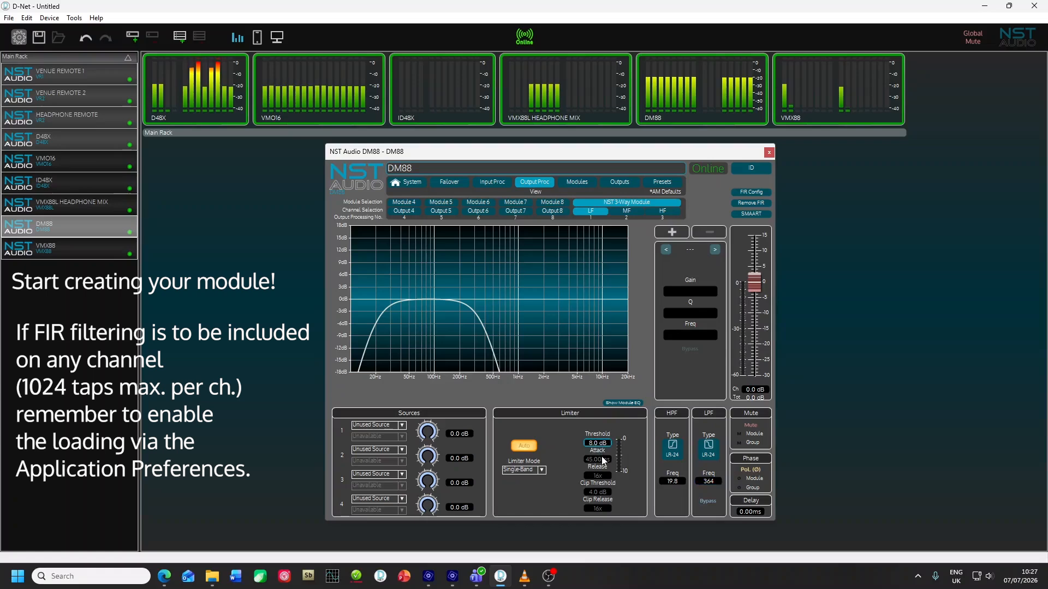
Step: Set the MF channel's high-pass filter frequency to 483 Hz
{"action": "left_click", "coordinate": [628, 211]}
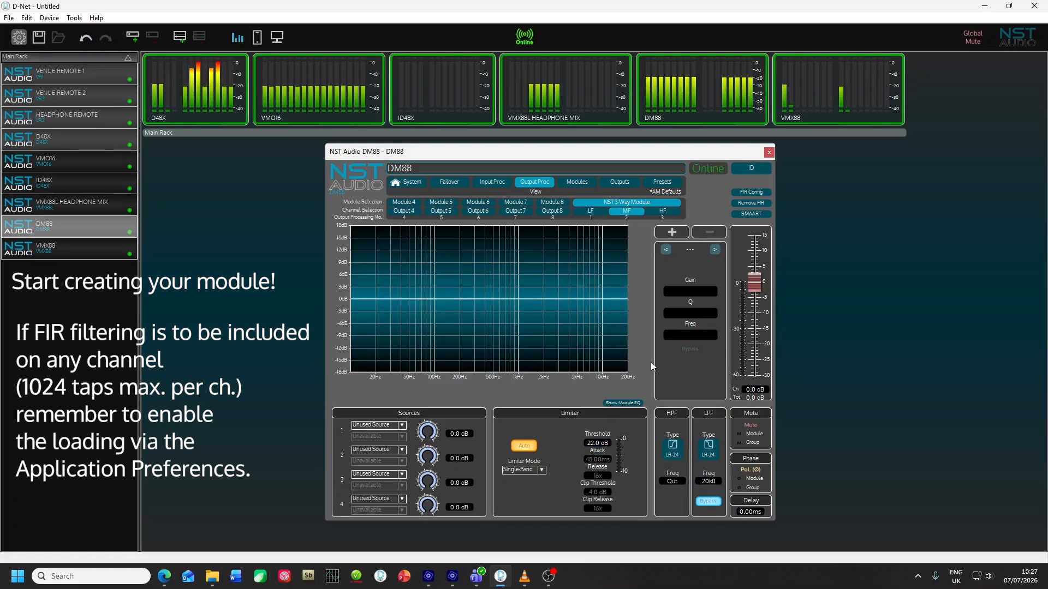
{"action": "left_click_drag", "start_coordinate": [676, 483], "coordinate": [685, 454]}
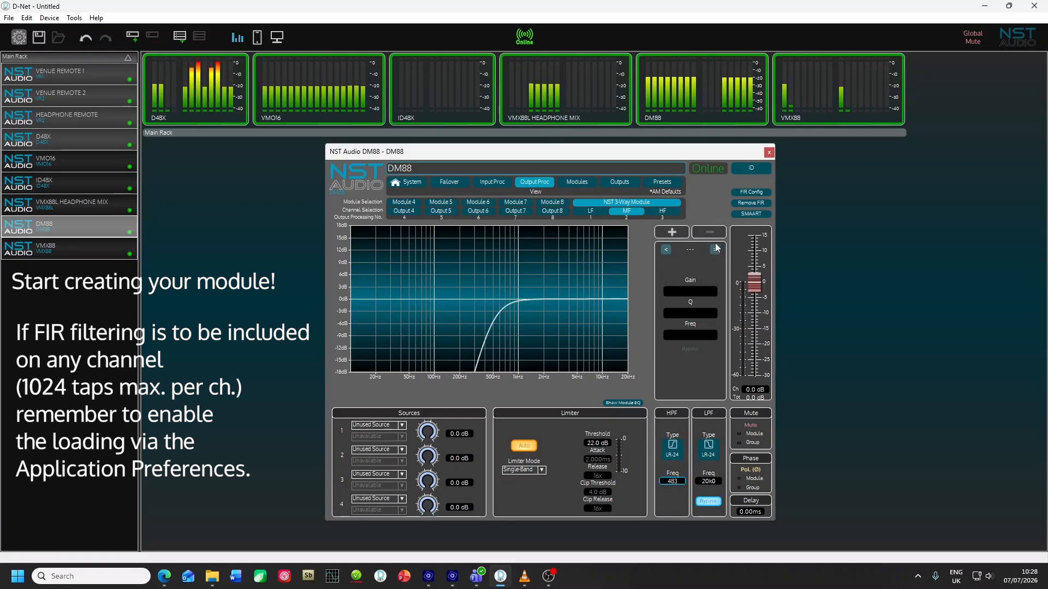
Step: Load the FIR coefficient file "1000 tap 5k HPF linear phase 96k" from the Desktop onto the MF channel
{"action": "left_click", "coordinate": [749, 194]}
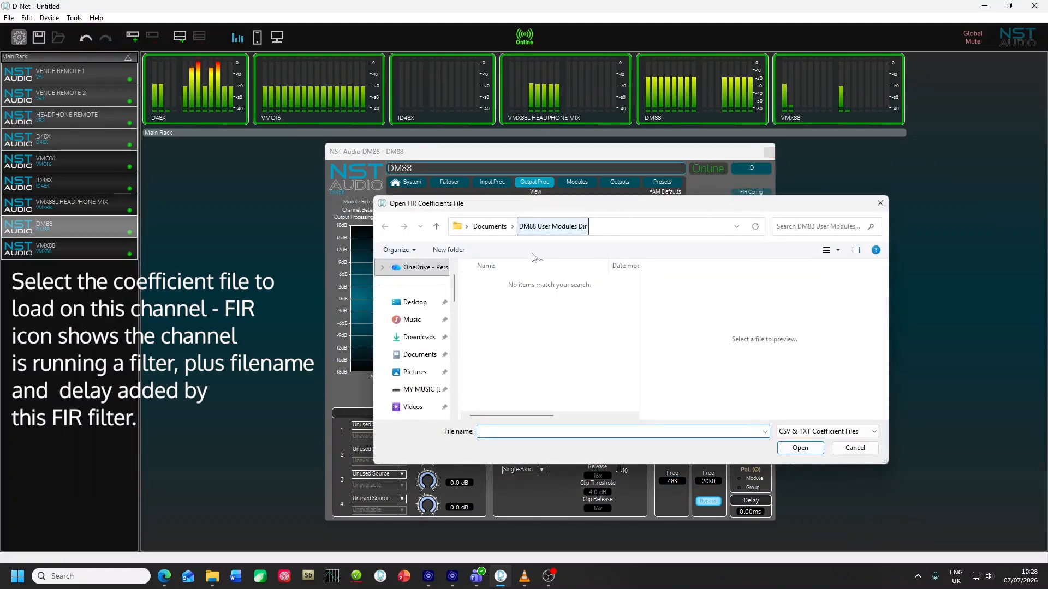
{"action": "left_click", "coordinate": [418, 303]}
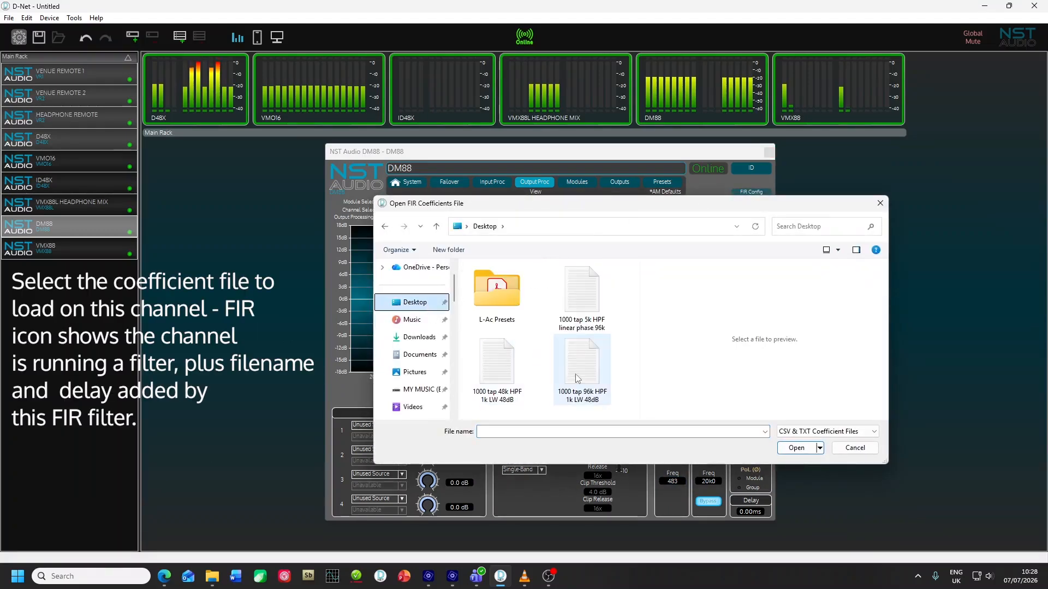
{"action": "double_click", "coordinate": [584, 316]}
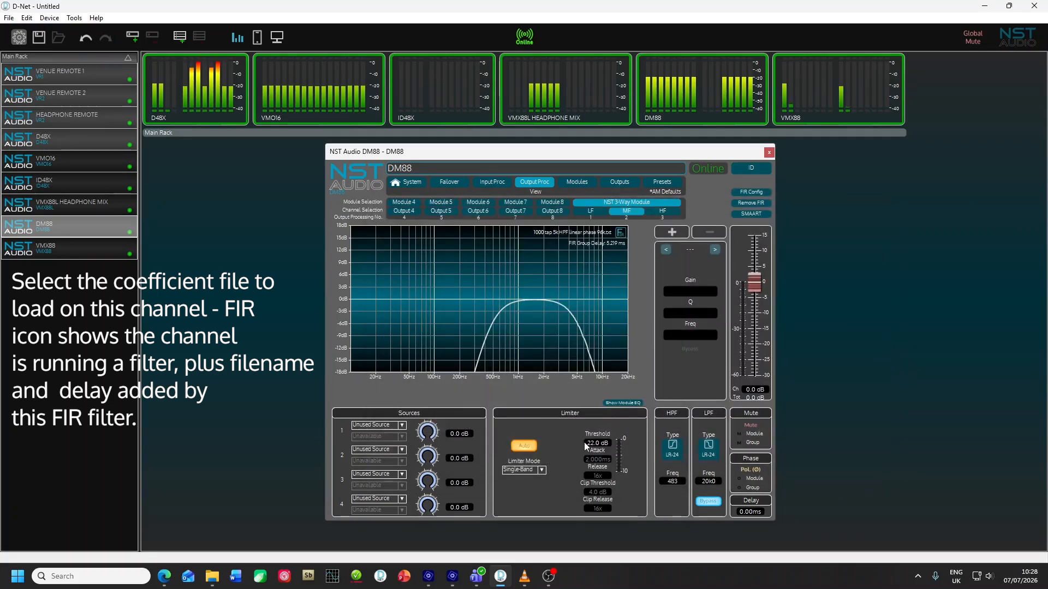
Step: Set the MF channel's limiter threshold to 1.7 dB and its delay to 0.25 ms
{"action": "left_click_drag", "start_coordinate": [593, 457], "coordinate": [595, 462]}
{"action": "left_click", "coordinate": [753, 512]}
{"action": "left_click_drag", "start_coordinate": [753, 510], "coordinate": [755, 514]}
{"action": "double_click", "coordinate": [756, 512]}
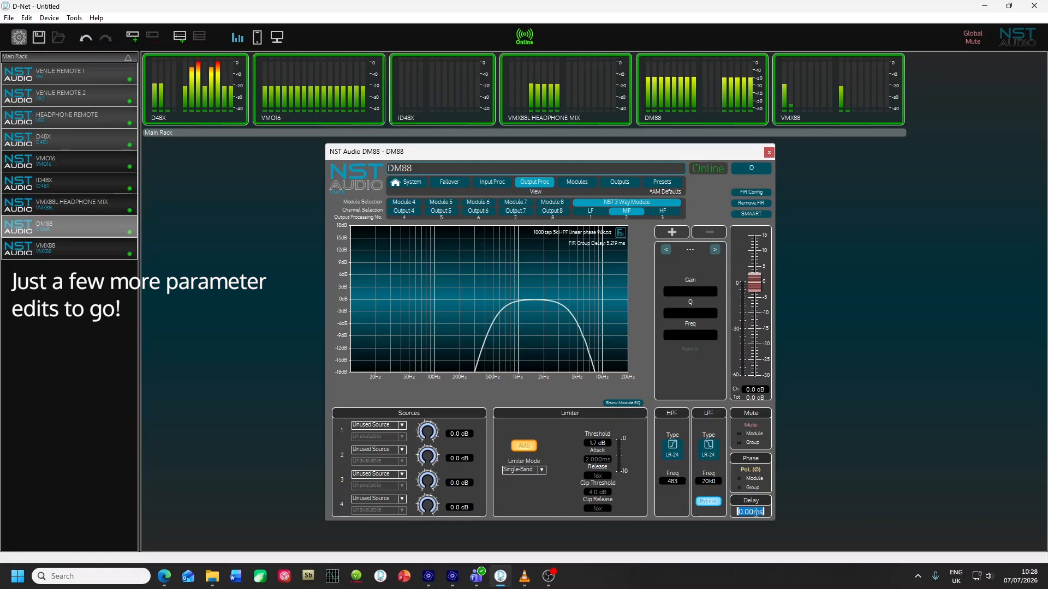
{"action": "type", "text": ".25"}
{"action": "key", "text": "Return"}
Step: Set the HF channel's high-pass filter to 4k37, its limiter threshold to 1.2 dB and its delay to 0.56 ms
{"action": "left_click", "coordinate": [666, 212]}
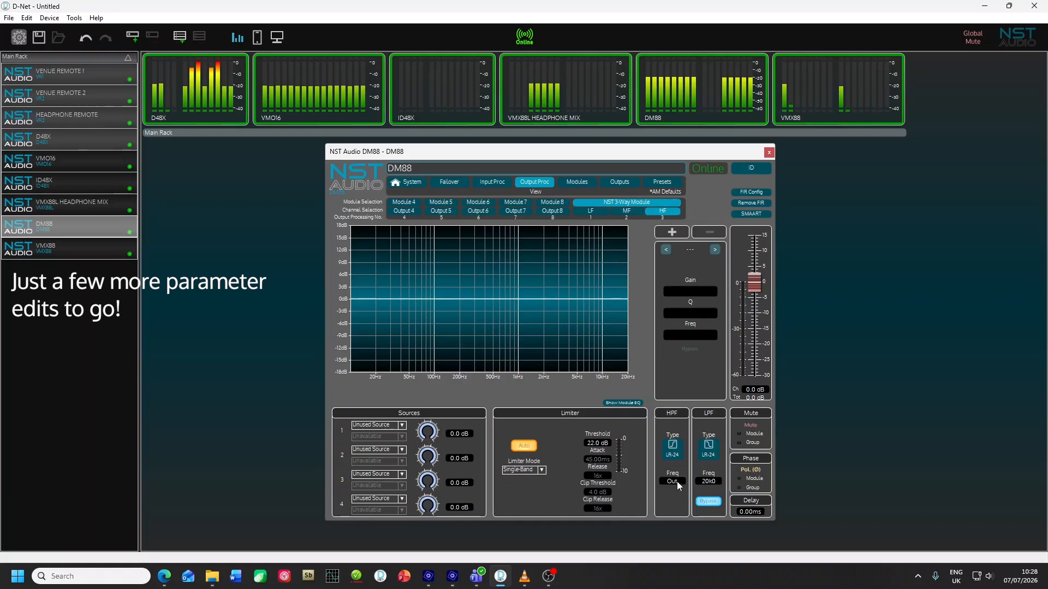
{"action": "left_click_drag", "start_coordinate": [676, 480], "coordinate": [691, 438]}
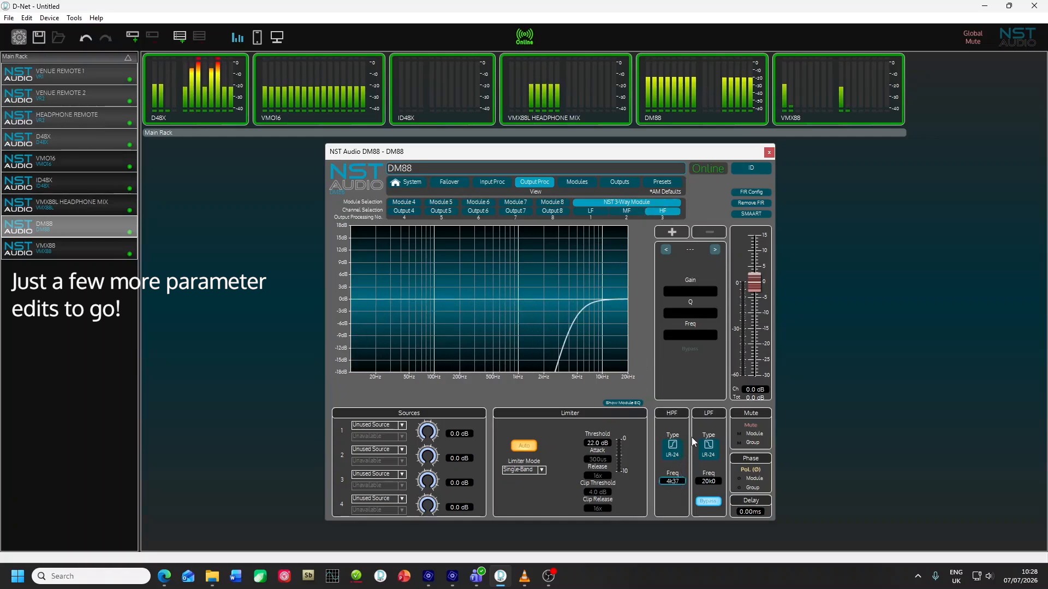
{"action": "left_click_drag", "start_coordinate": [602, 444], "coordinate": [603, 450]}
{"action": "left_click", "coordinate": [750, 511]}
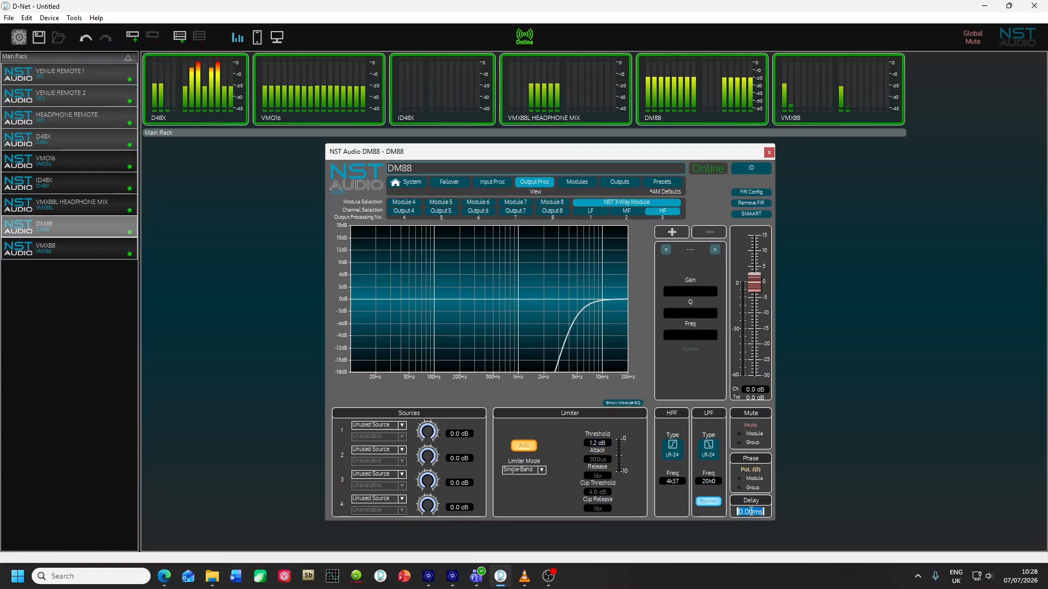
{"action": "type", "text": "0.56"}
{"action": "key", "text": "Return"}
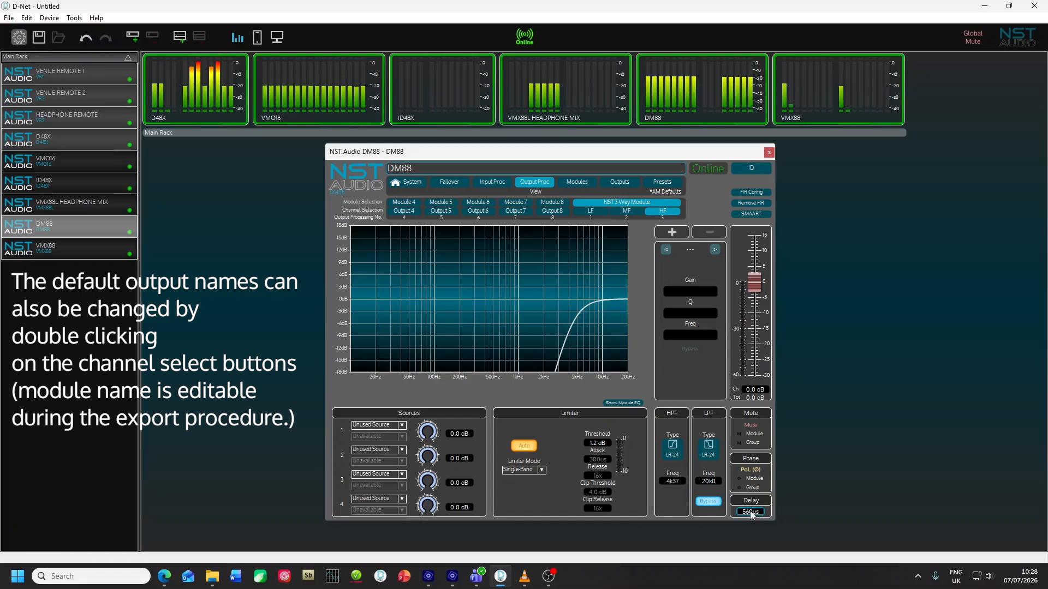
Step: Overlay the module's EQ curves for all channels and start exporting the module with the name "Basic 3 Way"
{"action": "left_click", "coordinate": [625, 403]}
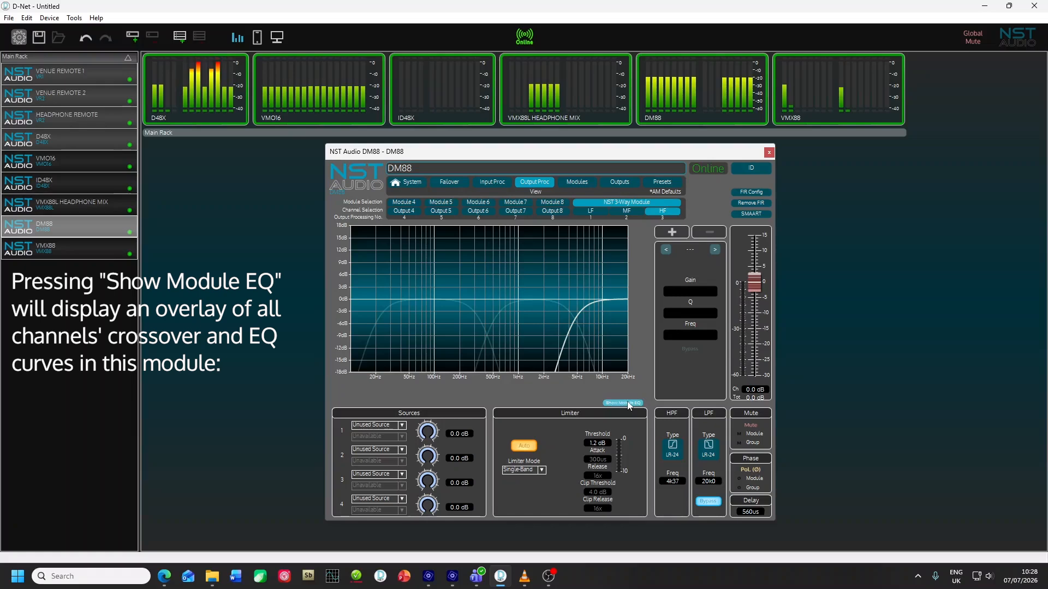
{"action": "right_click", "coordinate": [649, 387]}
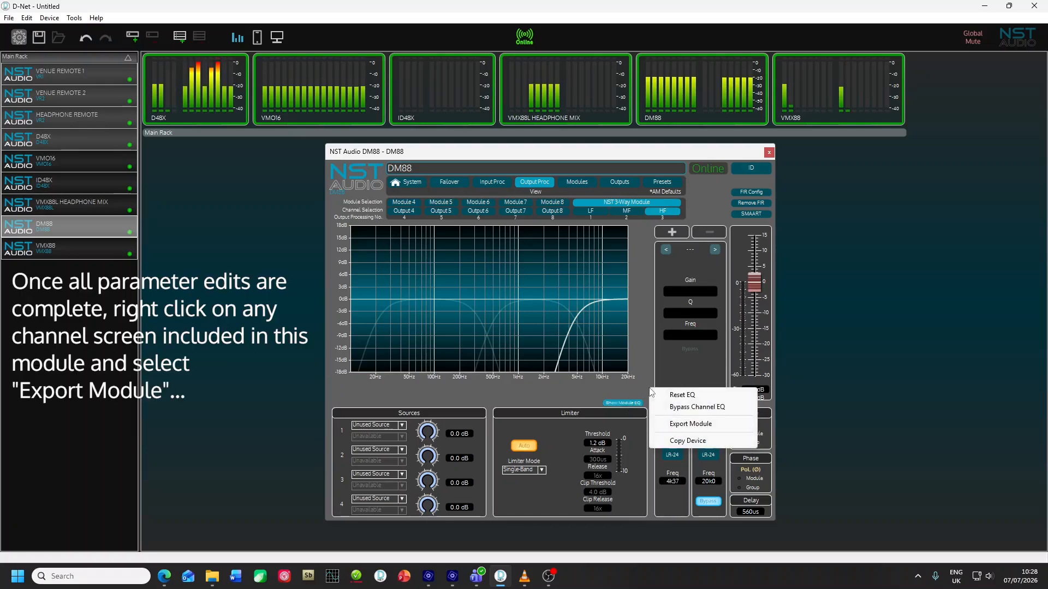
{"action": "left_click", "coordinate": [672, 429]}
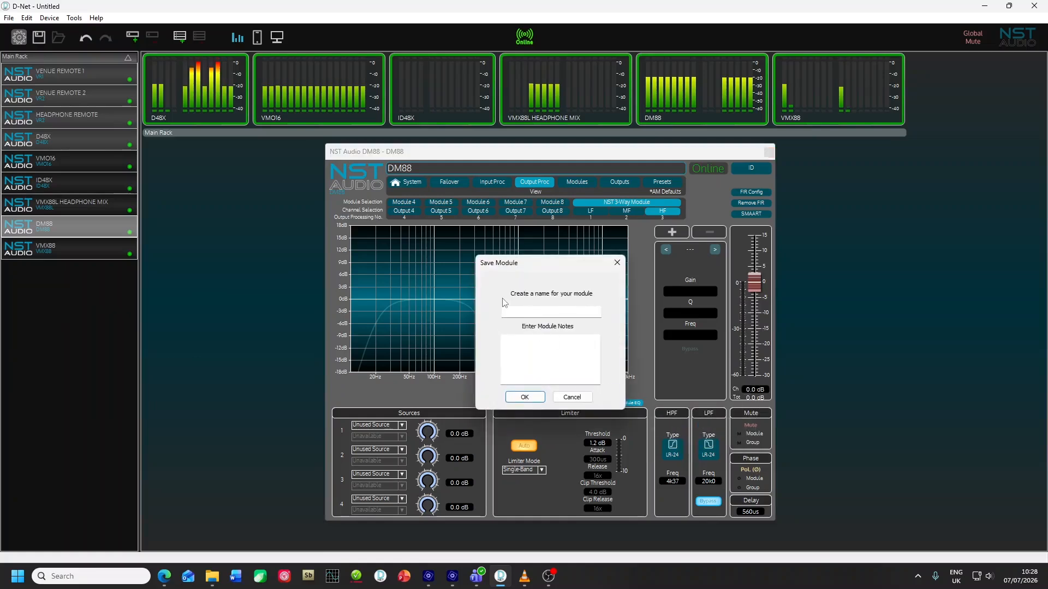
{"action": "type", "text": "Basic 3 Way"}
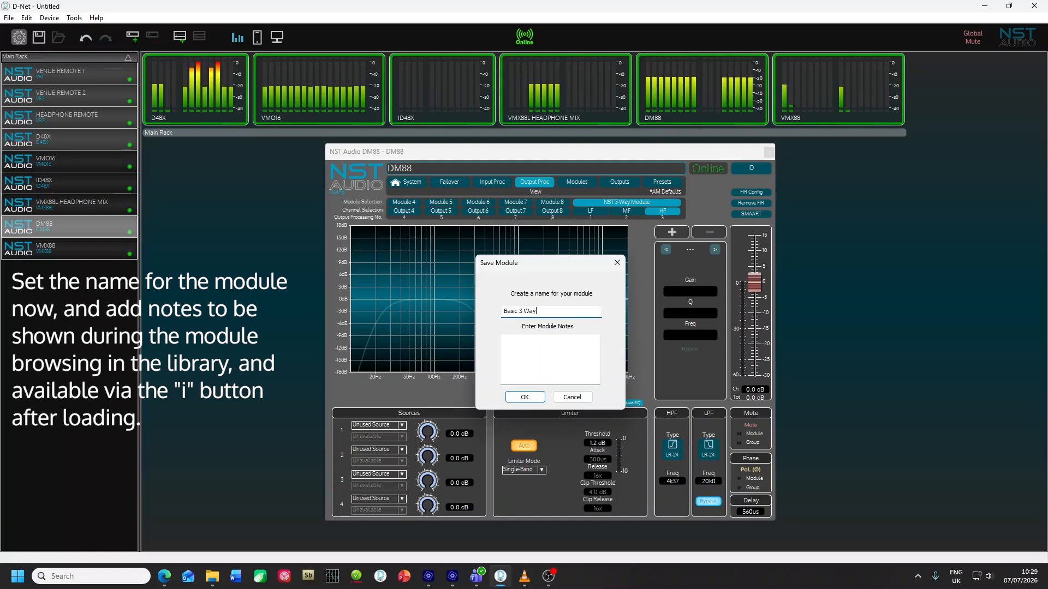
Step: Enter the module notes "Amp gain at 32dB. FIR on mid top end at 5k." and save the module
{"action": "left_click", "coordinate": [554, 351]}
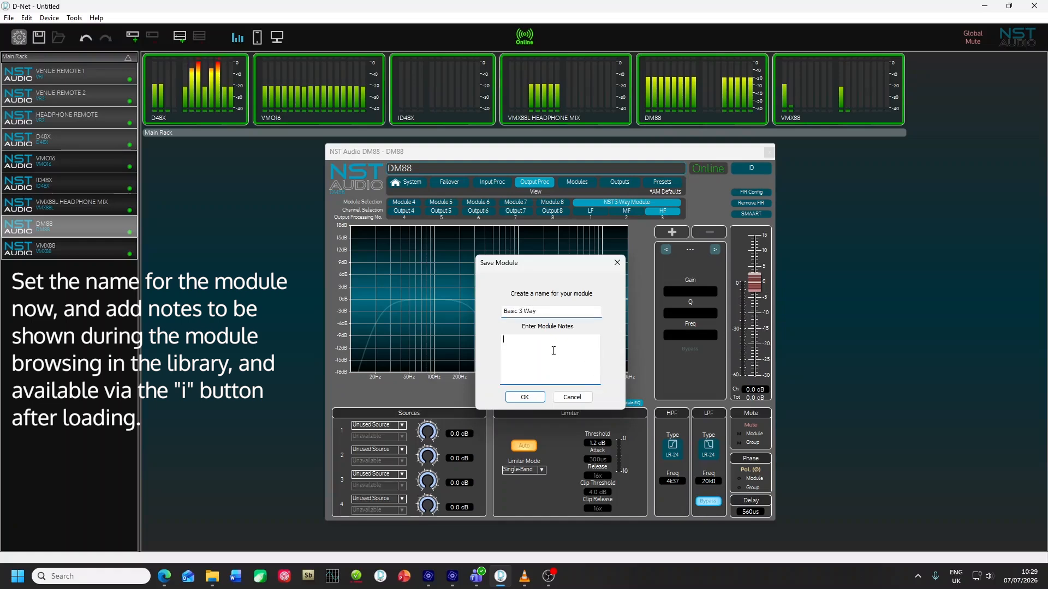
{"action": "type", "text": "Amp gain at 32dB. FIR on mid top end at 5k."}
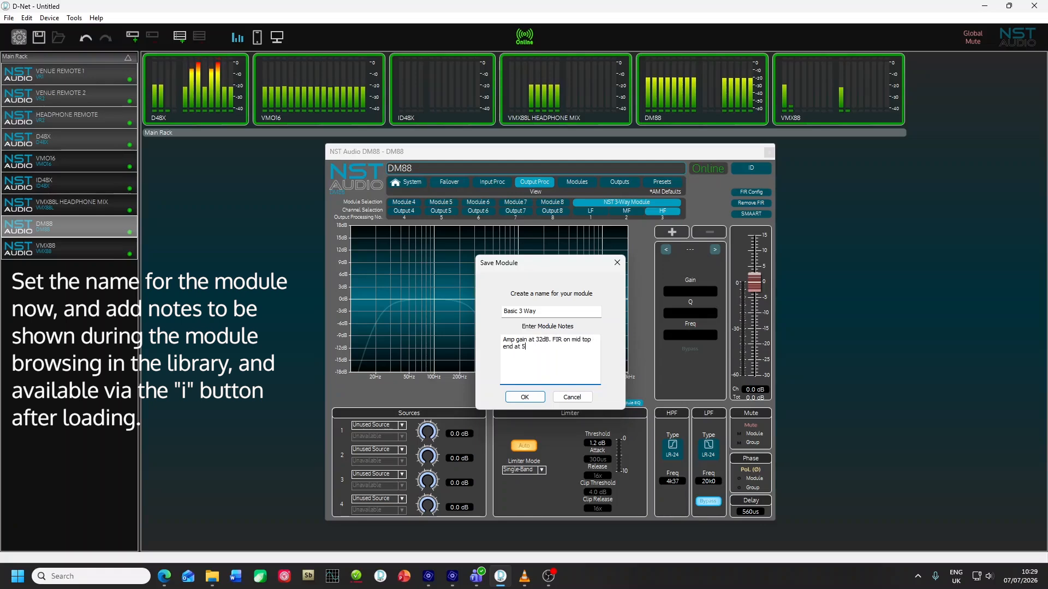
{"action": "left_click", "coordinate": [523, 401]}
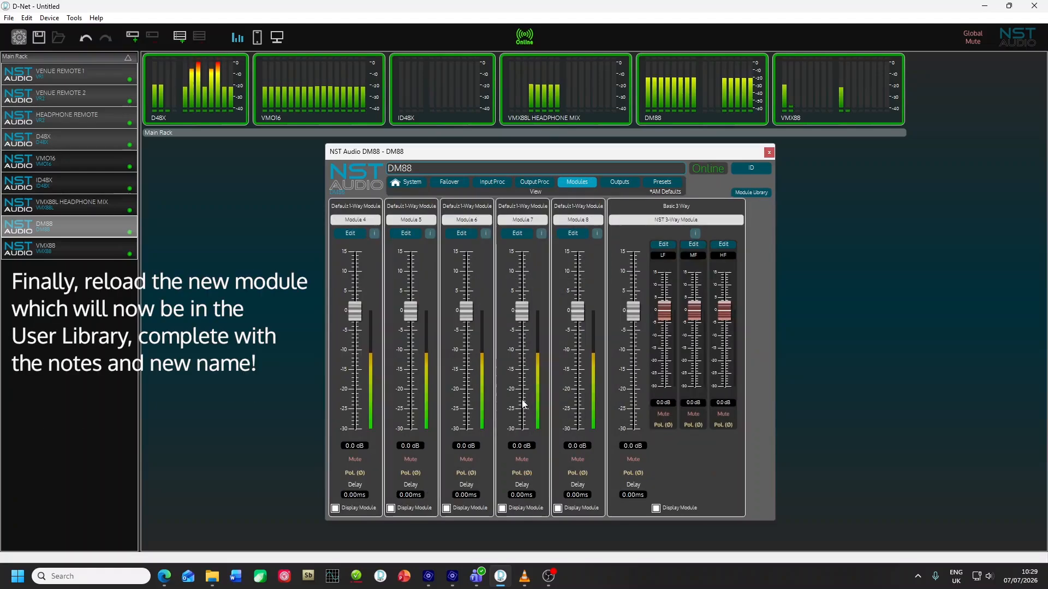
Step: Load Basic 3 Way from the User Library with LF, MF and HF on Channels 01, 02 and 03, replacing the existing module
{"action": "left_click", "coordinate": [757, 193]}
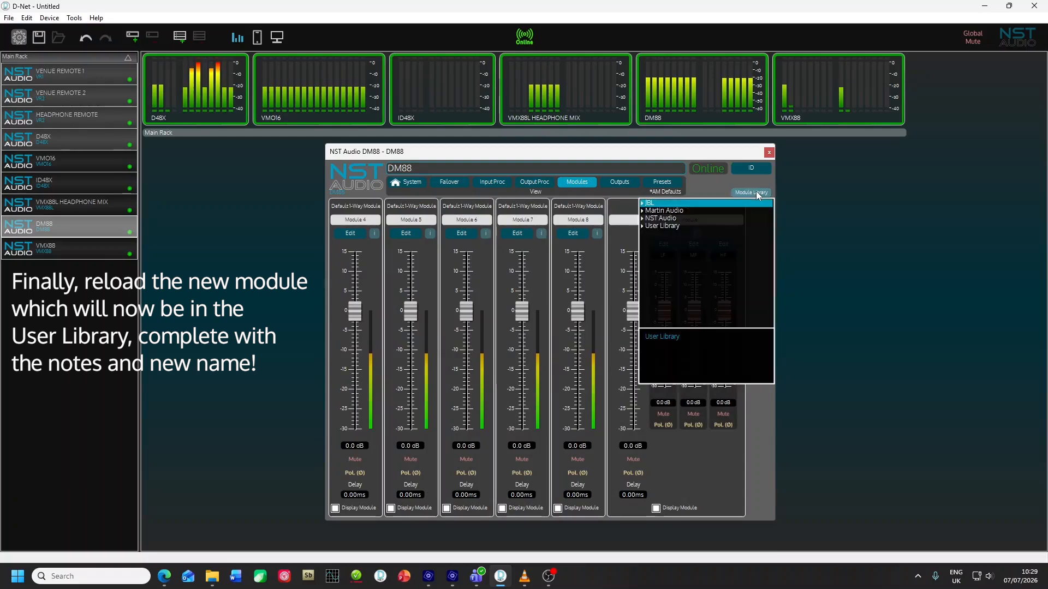
{"action": "left_click", "coordinate": [655, 226]}
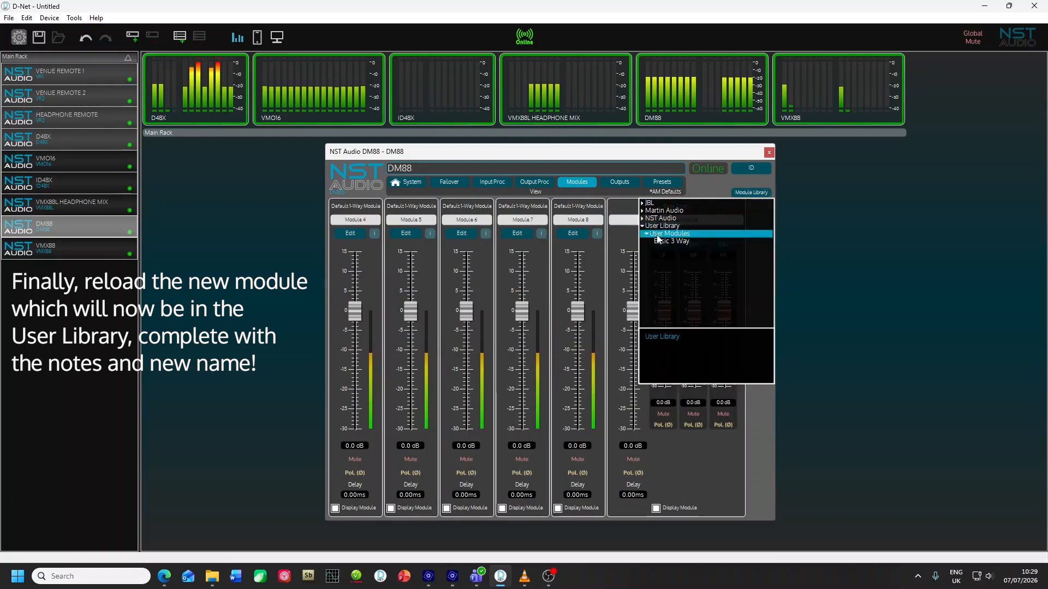
{"action": "left_click", "coordinate": [670, 243]}
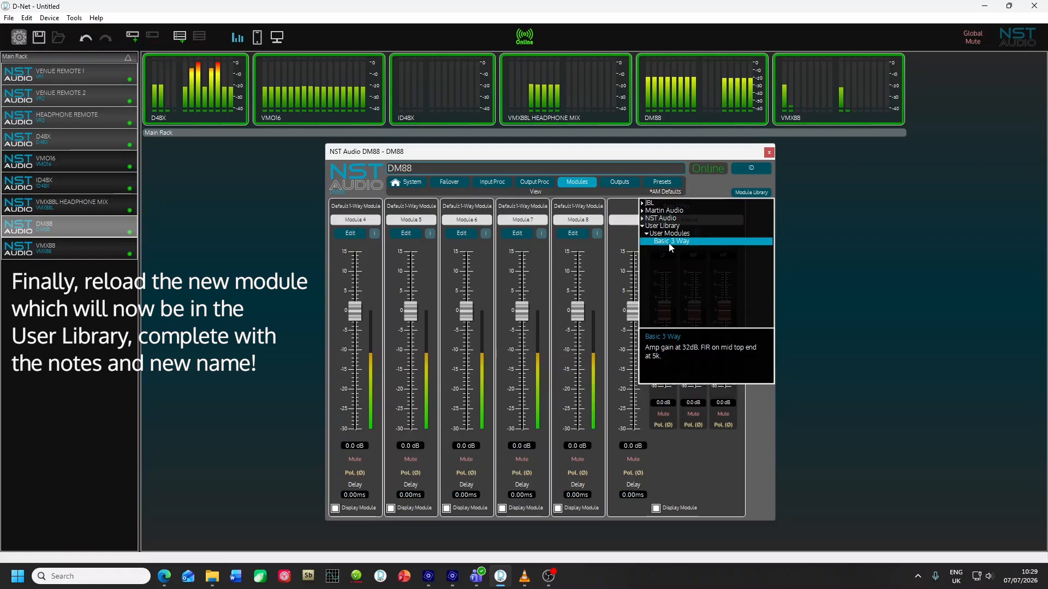
{"action": "double_click", "coordinate": [670, 243]}
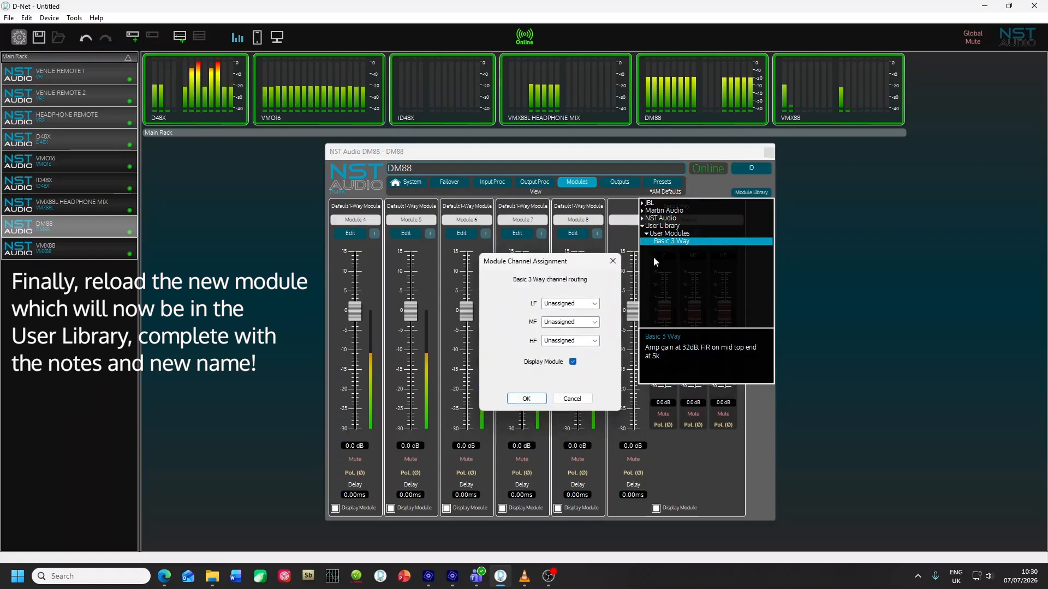
{"action": "left_click", "coordinate": [596, 303]}
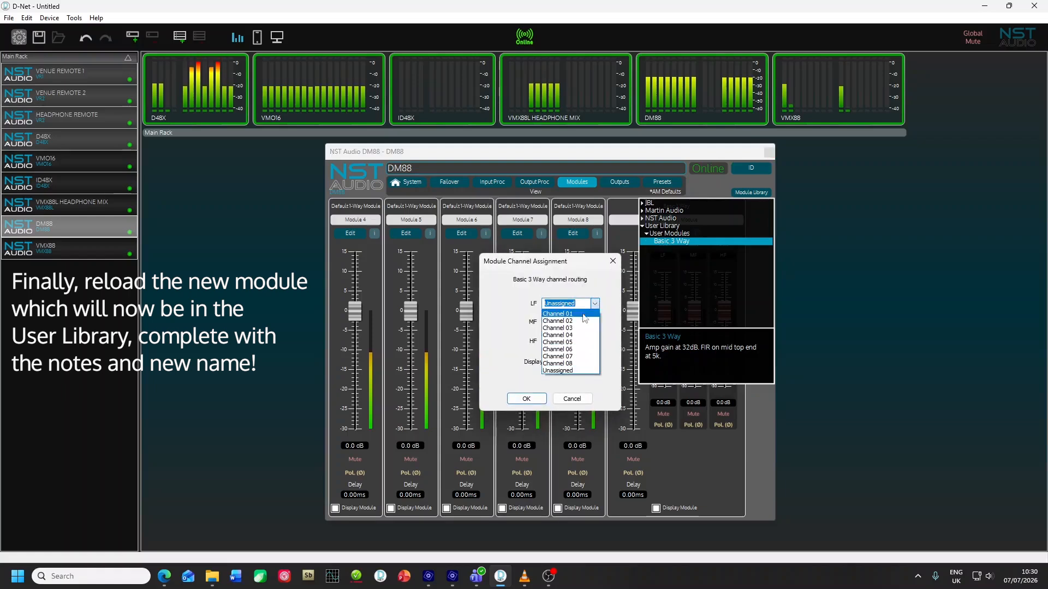
{"action": "left_click", "coordinate": [582, 315]}
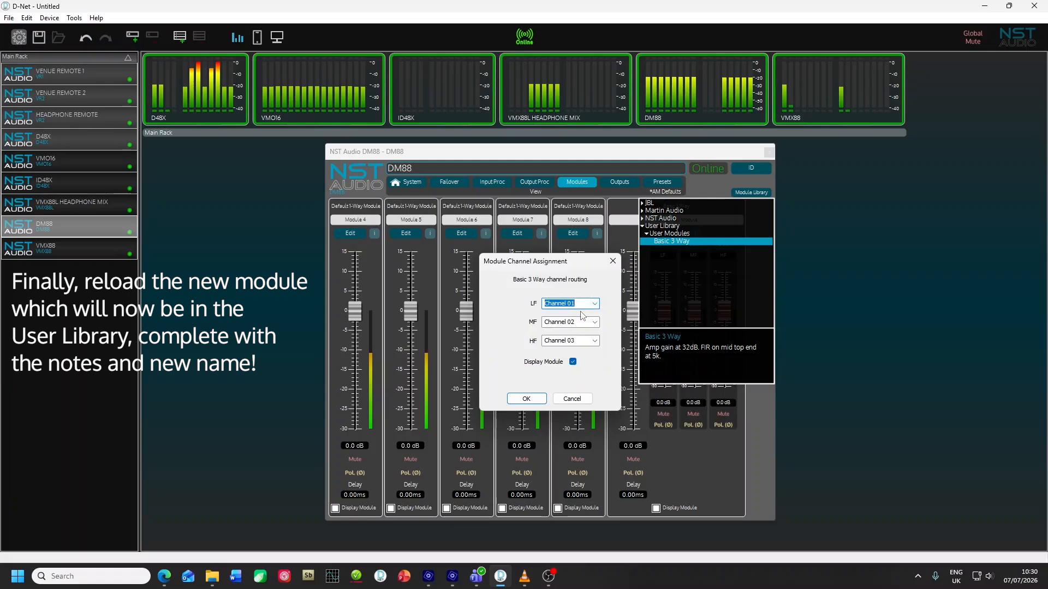
{"action": "left_click", "coordinate": [527, 399]}
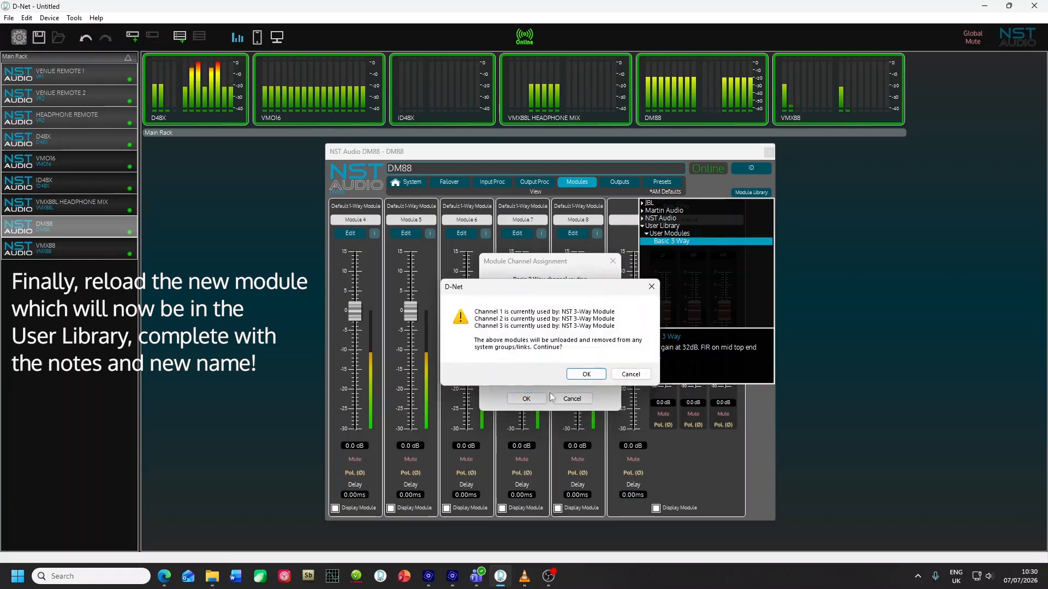
{"action": "left_click", "coordinate": [594, 378]}
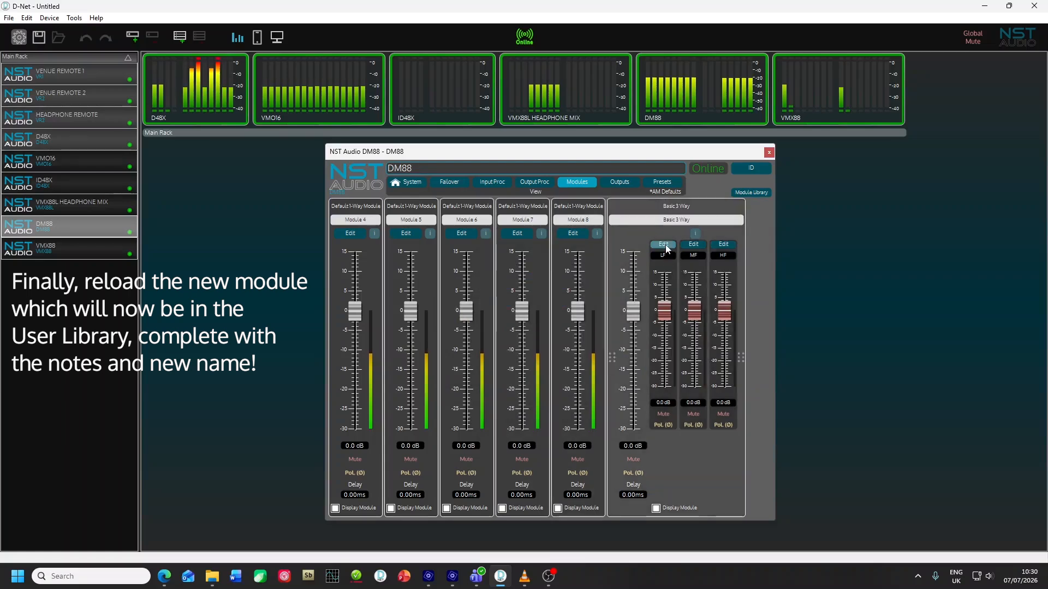
Step: Read the Basic 3 Way module's notes and open its LF channel for editing
{"action": "mouse_move", "coordinate": [696, 236]}
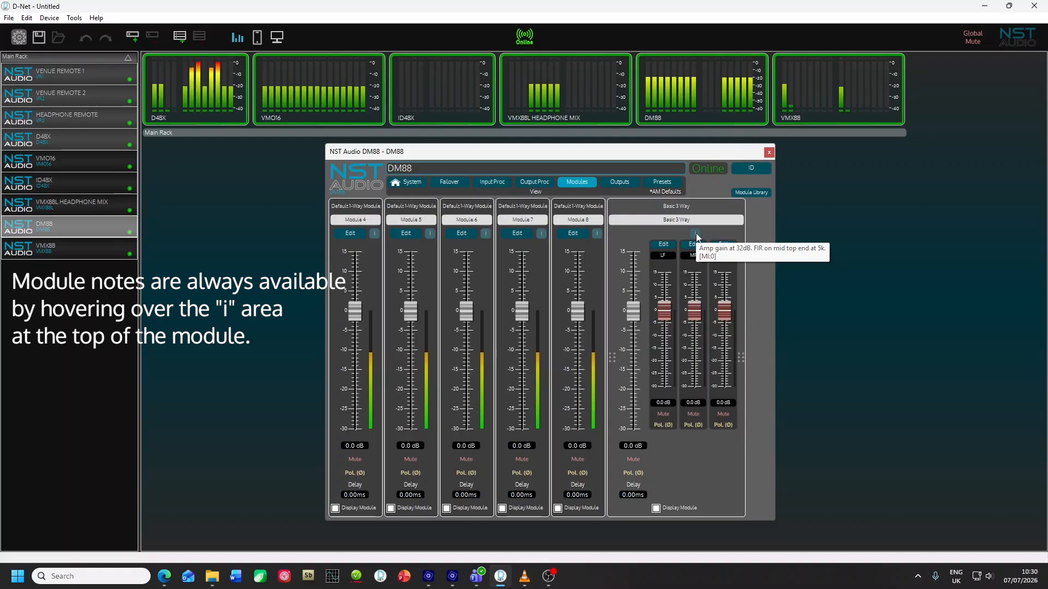
{"action": "left_click", "coordinate": [670, 247]}
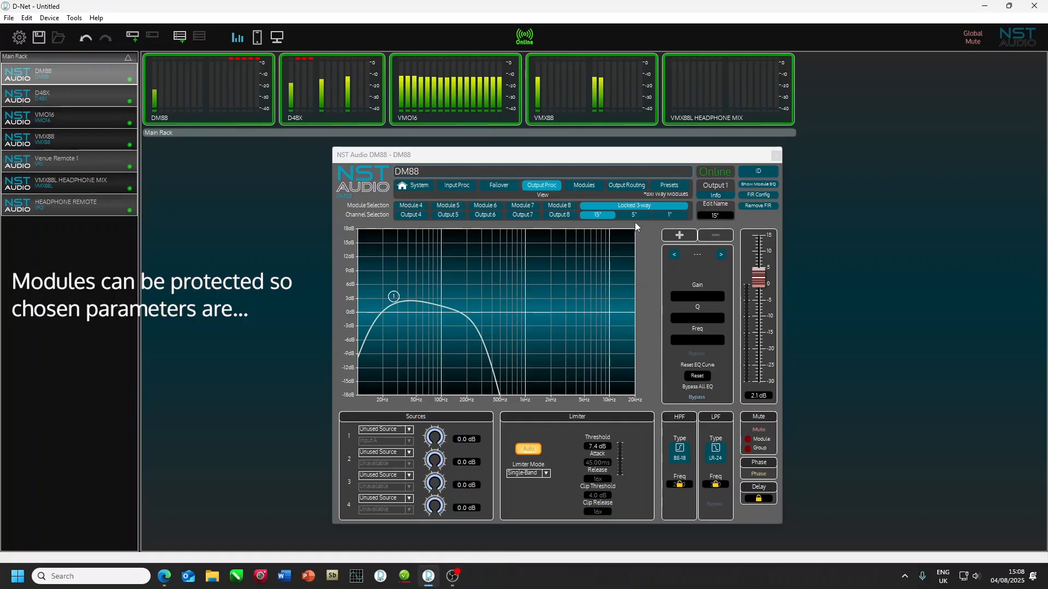
Step: Look through the Locked 3-way module's channels and adjust the 15" channel's limiter threshold to 7.0 dB and its gain fader
{"action": "left_click", "coordinate": [636, 215]}
{"action": "left_click", "coordinate": [670, 215]}
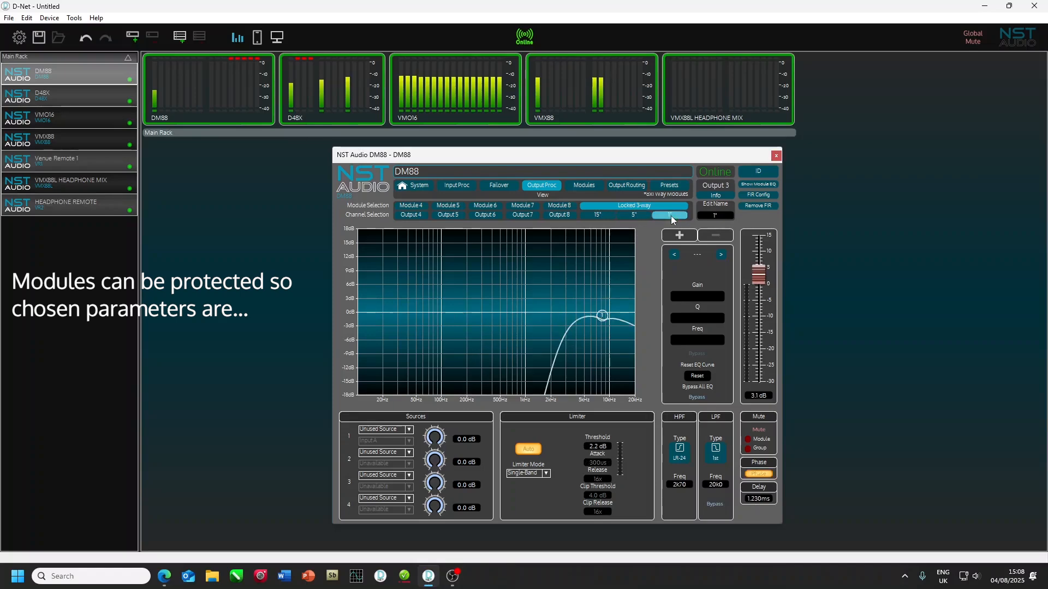
{"action": "left_click", "coordinate": [603, 215]}
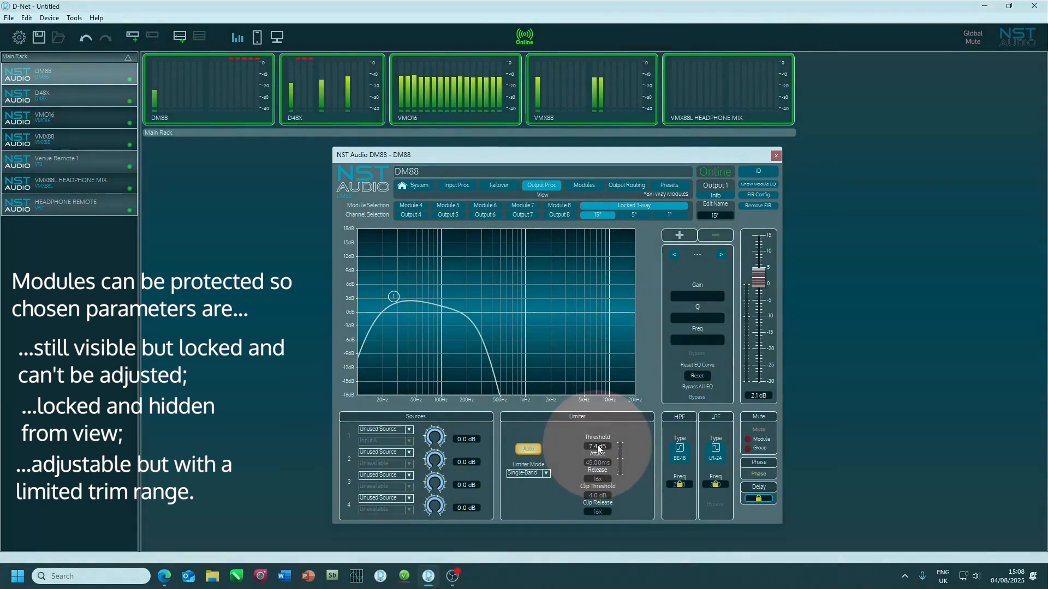
{"action": "mouse_move", "coordinate": [598, 447]}
{"action": "left_mouse_down"}
{"action": "mouse_move", "coordinate": [597, 421]}
{"action": "mouse_move", "coordinate": [604, 493]}
{"action": "mouse_move", "coordinate": [608, 410]}
{"action": "mouse_move", "coordinate": [618, 456]}
{"action": "left_mouse_up"}
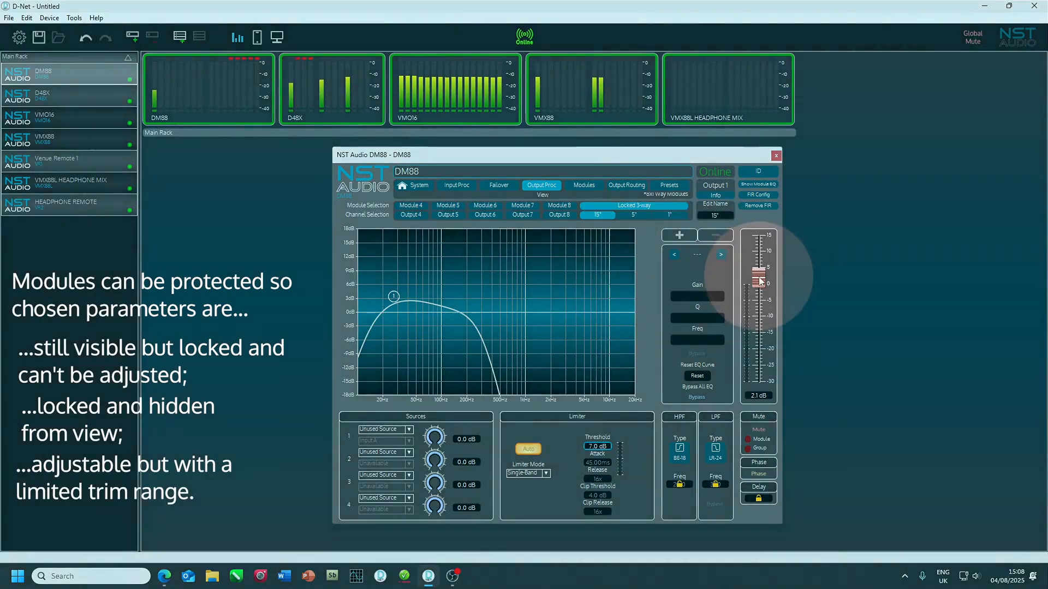
{"action": "mouse_move", "coordinate": [758, 278]}
{"action": "left_mouse_down"}
{"action": "mouse_move", "coordinate": [767, 313]}
{"action": "mouse_move", "coordinate": [772, 254]}
{"action": "mouse_move", "coordinate": [767, 310]}
{"action": "mouse_move", "coordinate": [775, 290]}
{"action": "left_mouse_up"}
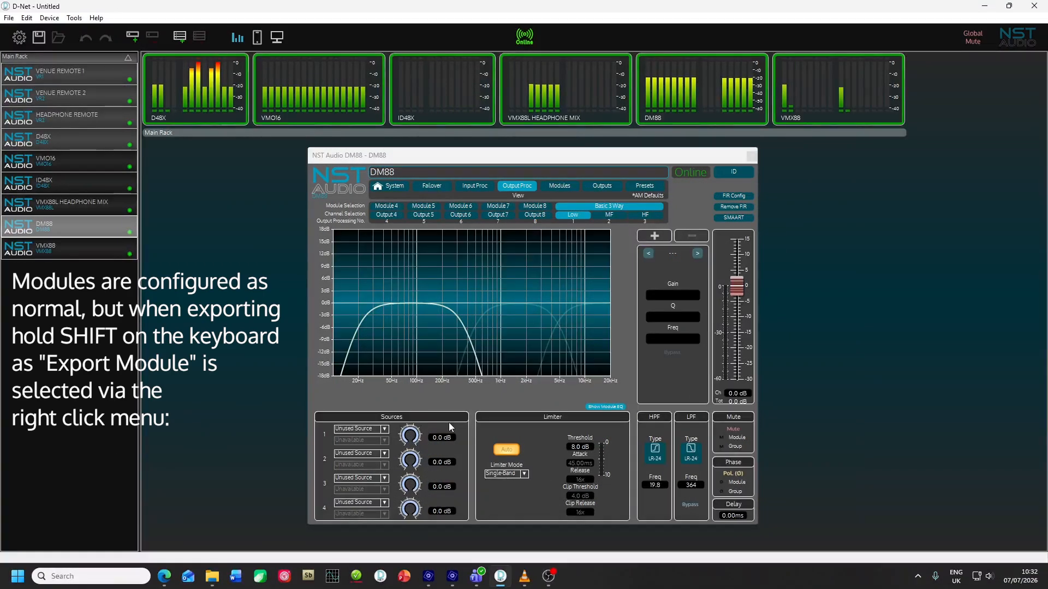
Step: Start exporting the Basic 3 Way module as a secure module with the parameter lock settings opened
{"action": "right_click", "coordinate": [567, 398]}
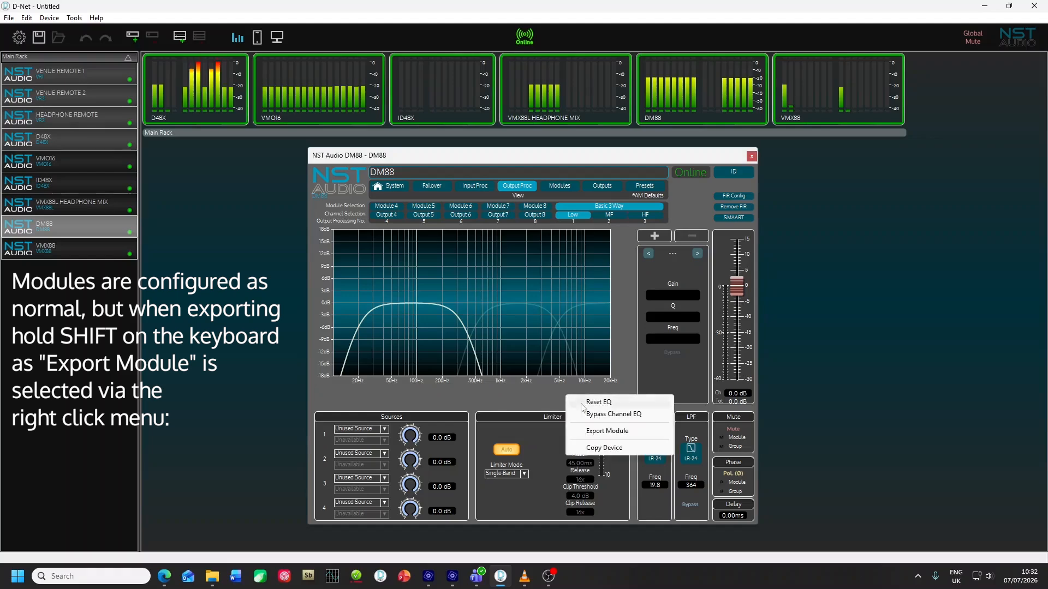
{"action": "left_click", "coordinate": [602, 431], "text": "shift"}
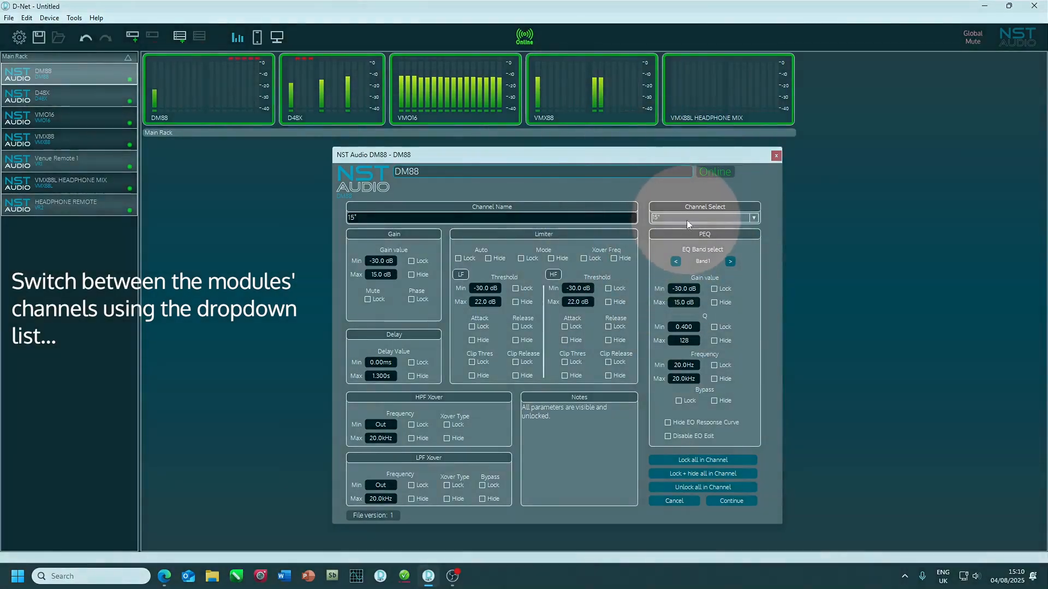
Step: Examine the lock settings of the 5", 1" and 15" channels in turn and of the next EQ band
{"action": "left_click", "coordinate": [695, 218]}
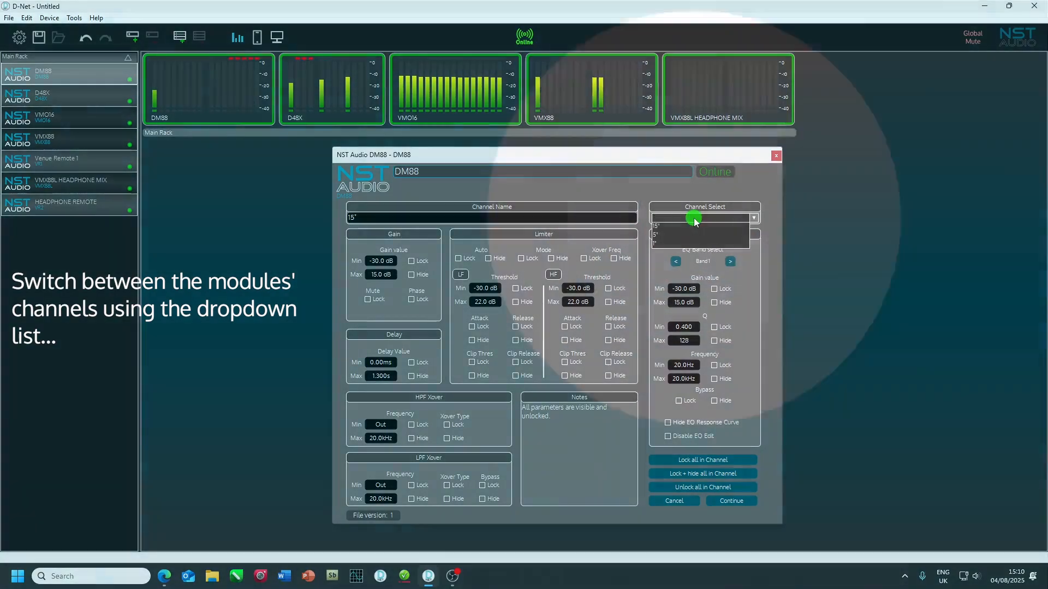
{"action": "left_click", "coordinate": [695, 235]}
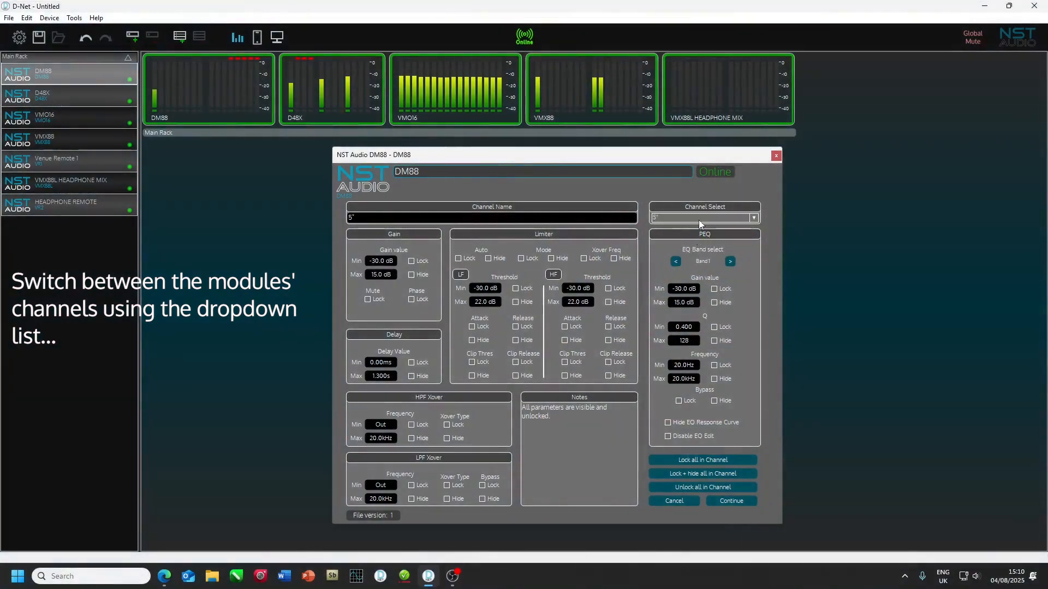
{"action": "left_click", "coordinate": [699, 217]}
{"action": "left_click", "coordinate": [696, 244]}
{"action": "left_click", "coordinate": [696, 219]}
{"action": "left_click", "coordinate": [695, 226]}
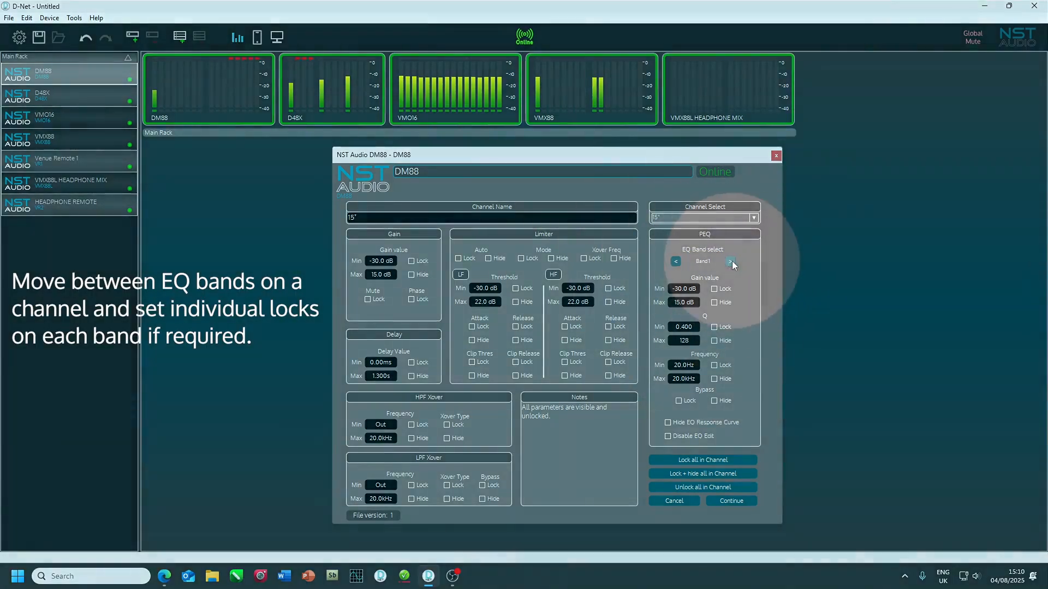
{"action": "left_click", "coordinate": [730, 261]}
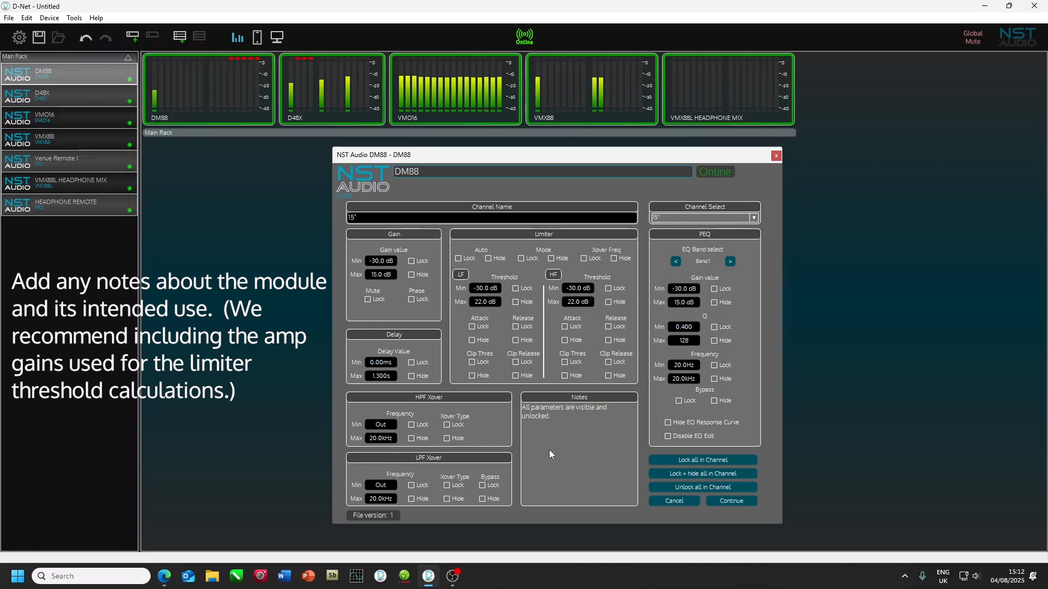
Step: Enter the module notes "Useful to add the amplifier gain used to calculate the limiter thresholds for each module channel and any other notes..."
{"action": "left_click", "coordinate": [549, 451]}
{"action": "type", "text": "Useful to add the"}
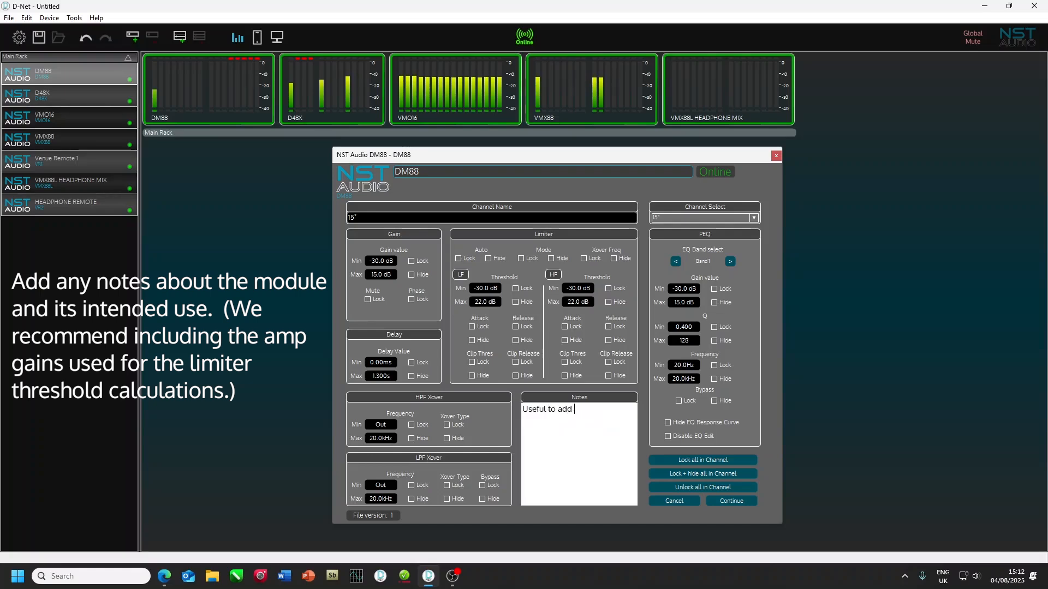
{"action": "type", "text": " amplifier gain used to calculate the limiter thresholds for each module channel and any other notes..."}
{"action": "key", "text": "Return"}
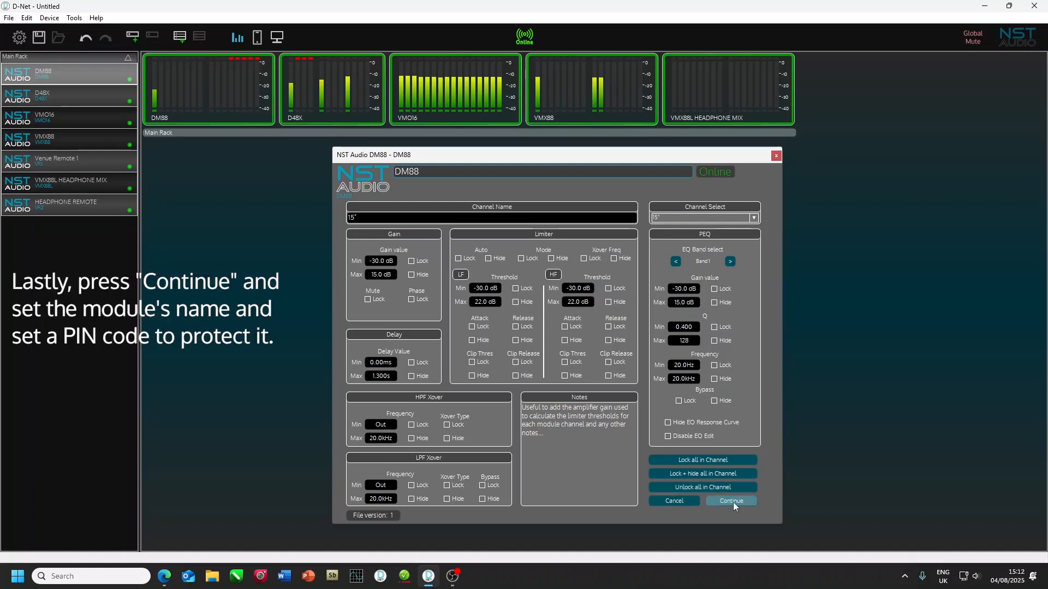
Step: Save the secure module as "Locked 3-way new" in the DM88 User Modules folder, protected with the module password
{"action": "left_click", "coordinate": [733, 502]}
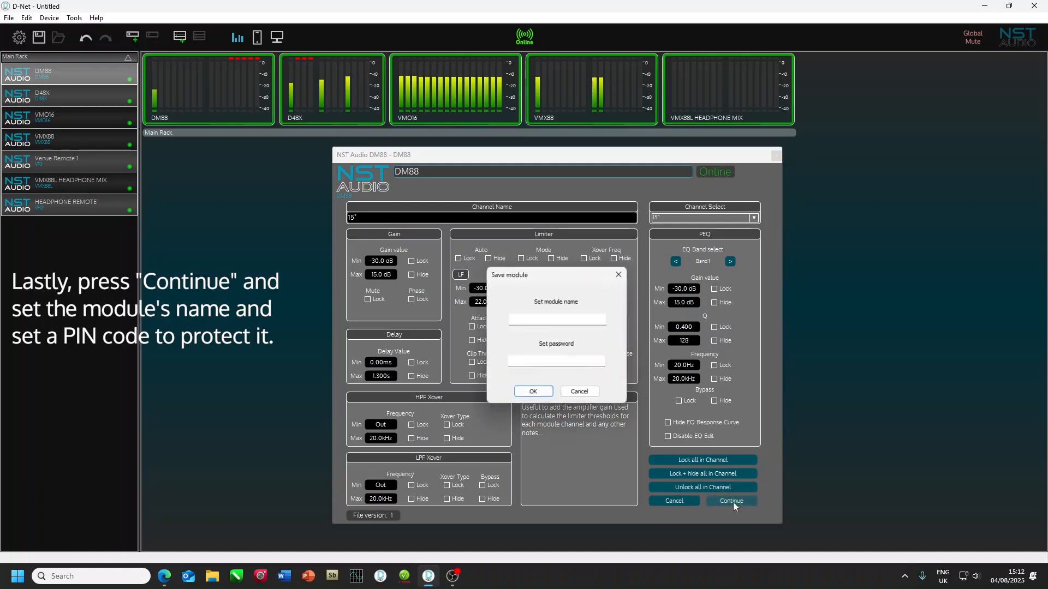
{"action": "left_click", "coordinate": [532, 320]}
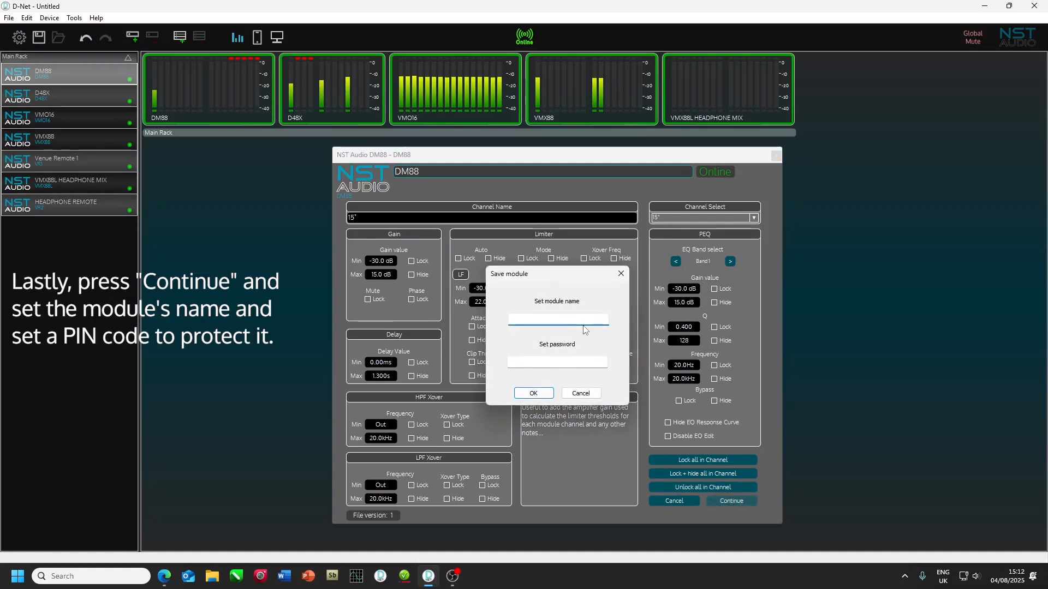
{"action": "type", "text": "Locked"}
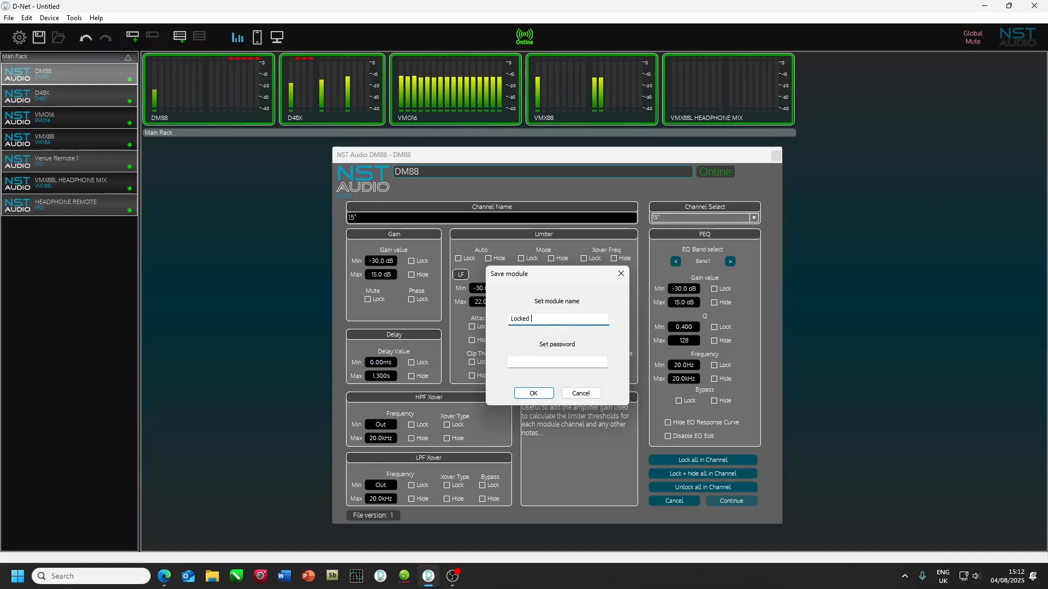
{"action": "type", "text": " 3-way new"}
{"action": "left_click", "coordinate": [551, 365]}
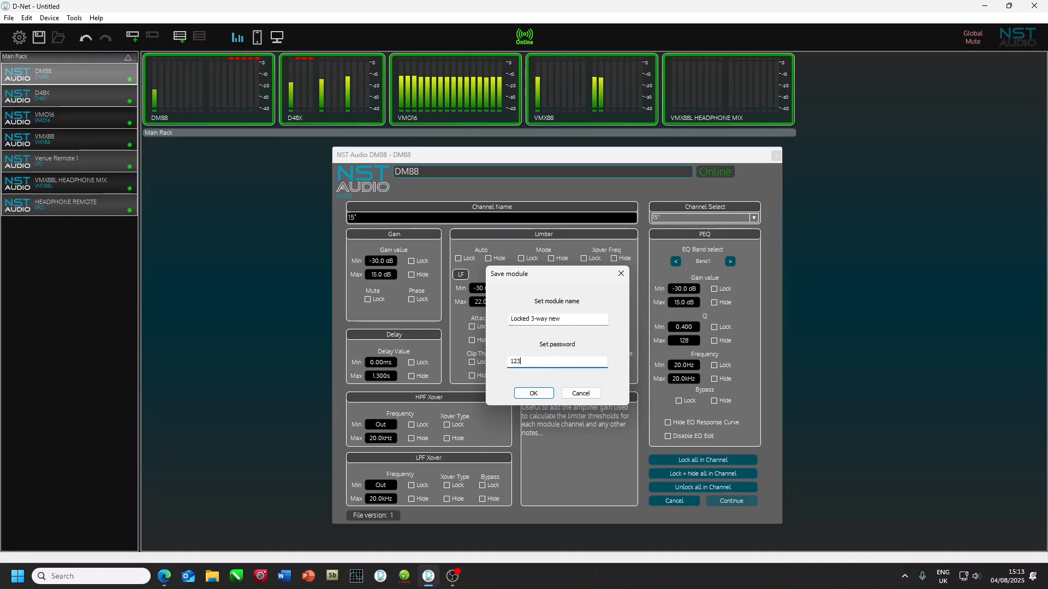
{"action": "left_click", "coordinate": [533, 393]}
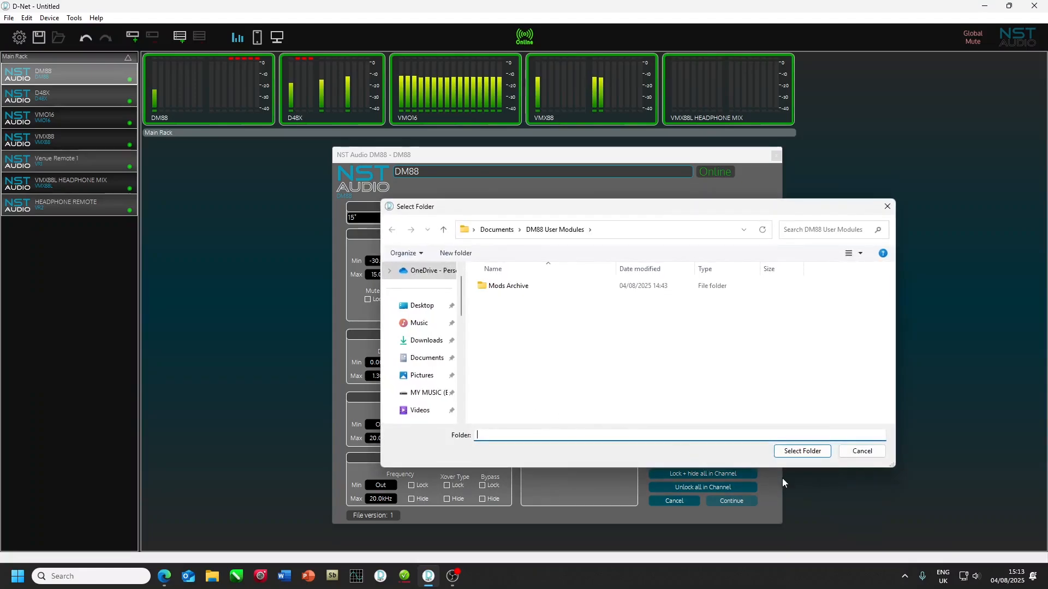
{"action": "left_click", "coordinate": [790, 451]}
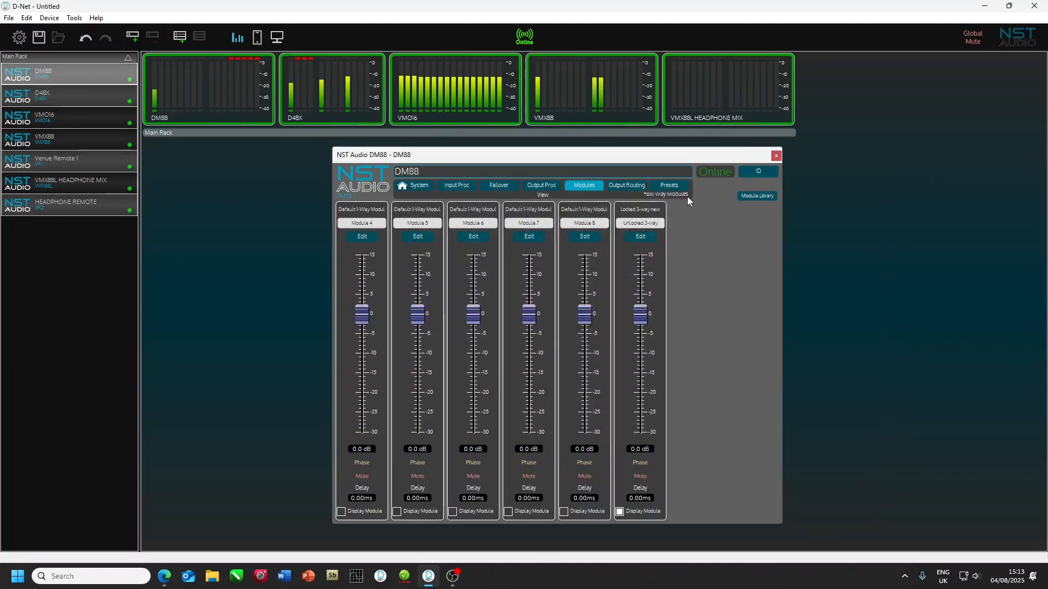
Step: Load the protected Locked 3-way new module from the user library in re-edit mode and enter its password
{"action": "left_click", "coordinate": [756, 195]}
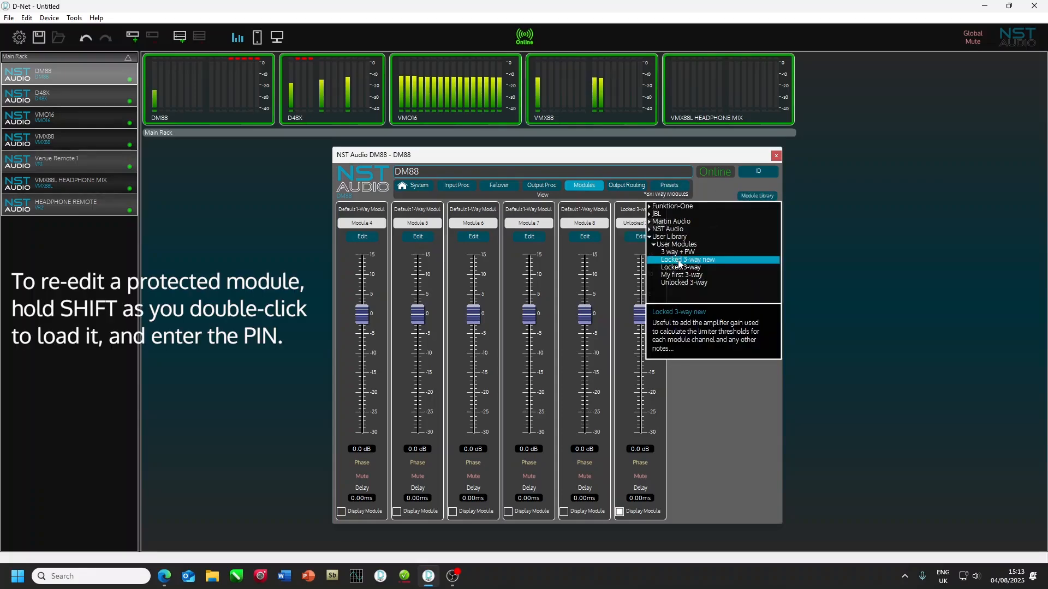
{"action": "key", "text": "ctrl"}
{"action": "key", "text": "ctrl"}
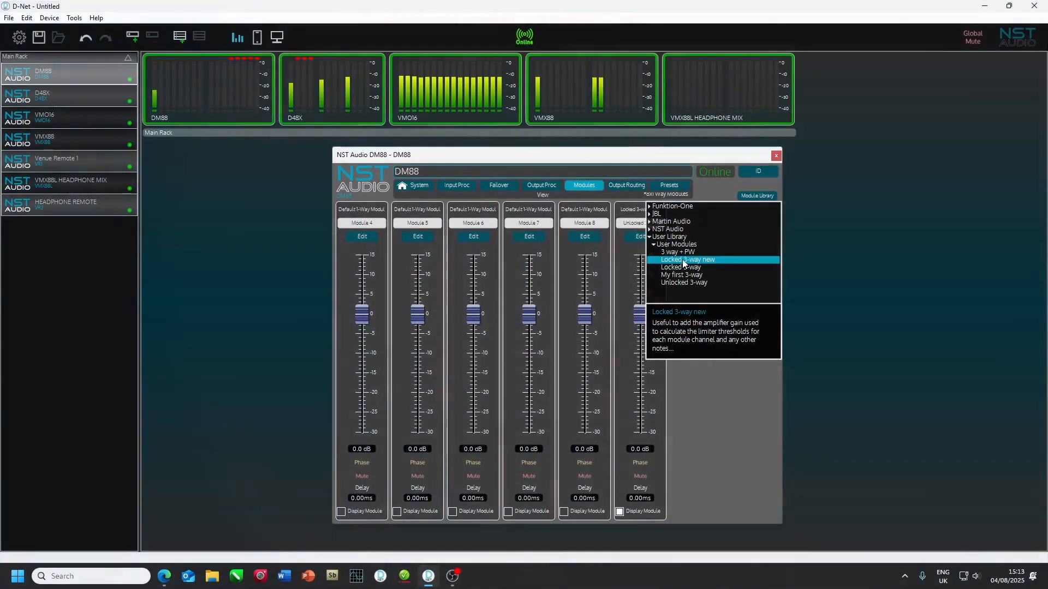
{"action": "double_click", "coordinate": [684, 260], "text": "shift"}
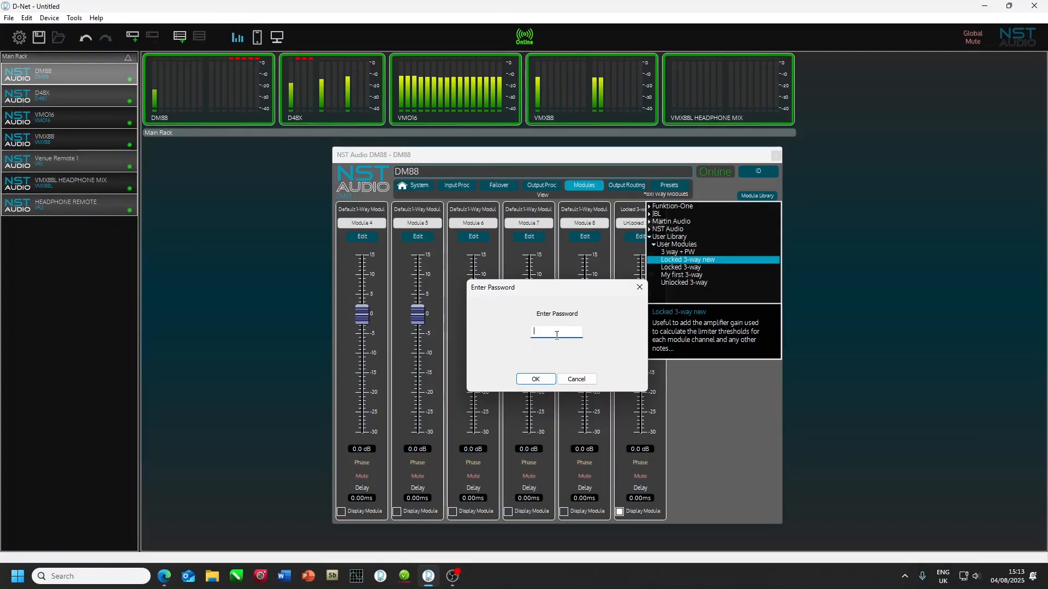
{"action": "type", "text": "•"}
{"action": "key", "text": "Return"}
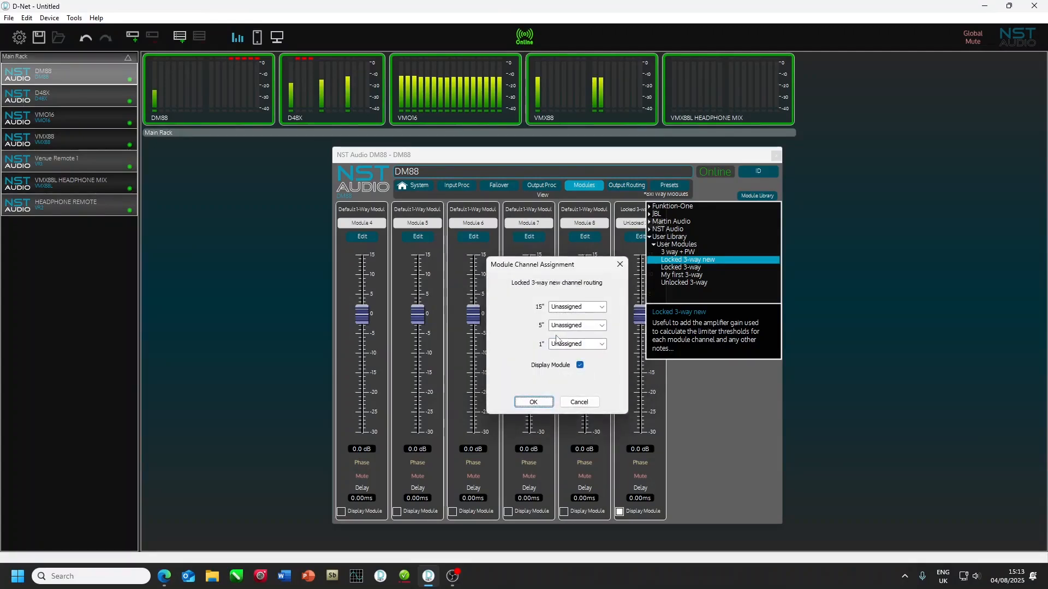
Step: Route the Locked 3-way new module to channels 1 to 3, replacing the Unlocked 3-way module
{"action": "left_click", "coordinate": [601, 306]}
{"action": "left_click", "coordinate": [594, 319]}
{"action": "left_click", "coordinate": [532, 402]}
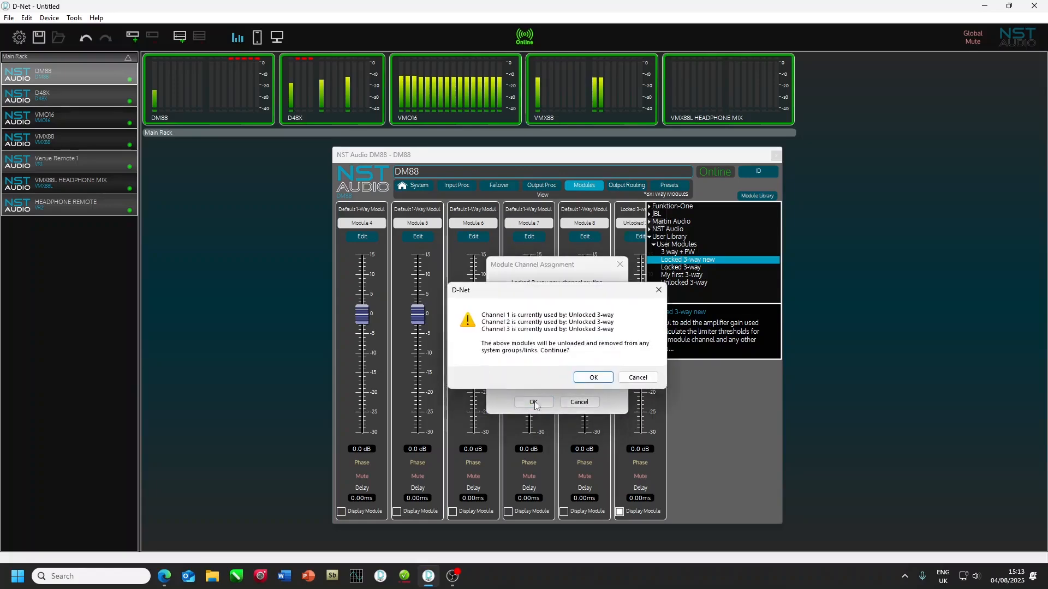
{"action": "left_click", "coordinate": [591, 378]}
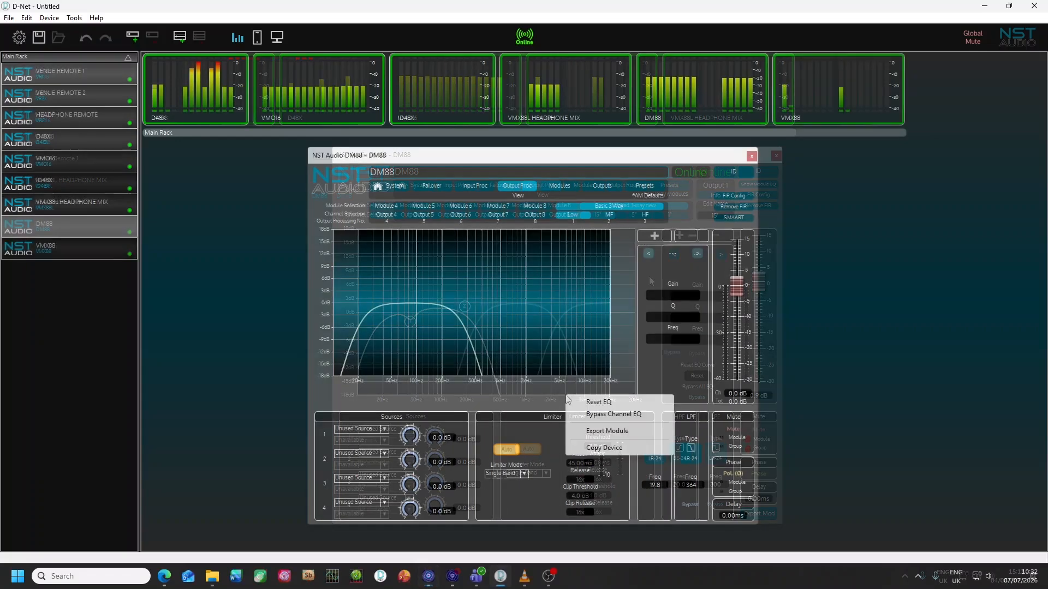
Step: Start exporting the Basic 3 Way module from its Low channel with the parameter lock settings opened
{"action": "left_click", "coordinate": [602, 432]}
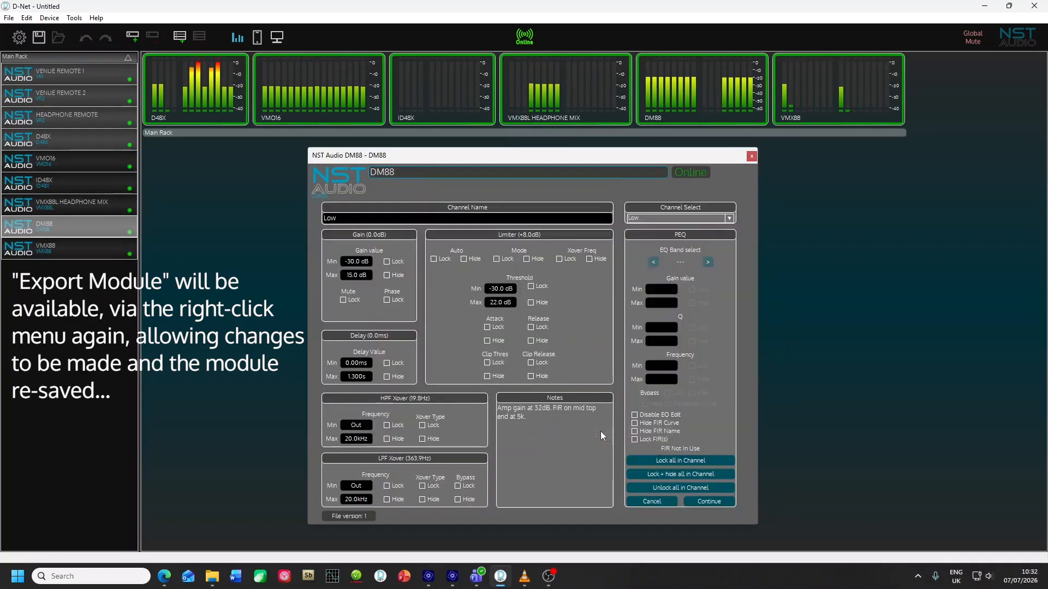